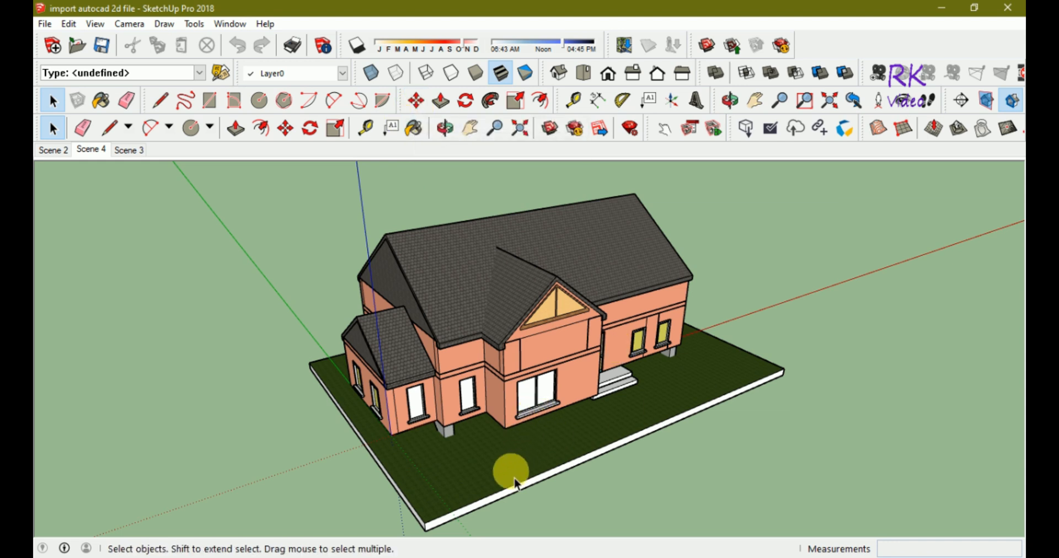
Pan the house view slightly, then send the model to LayOut via File > Send to LayOut.
scroll(486, 288, "down", 1)
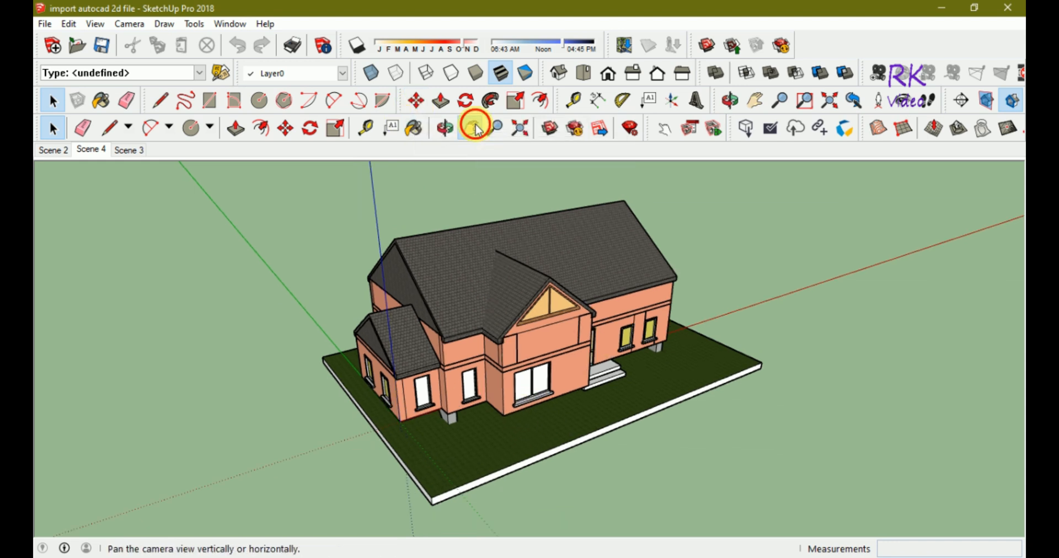
left_click(472, 129)
mouse_move(492, 342)
left_mouse_down()
mouse_move(501, 333)
mouse_move(499, 346)
mouse_move(484, 331)
left_mouse_up()
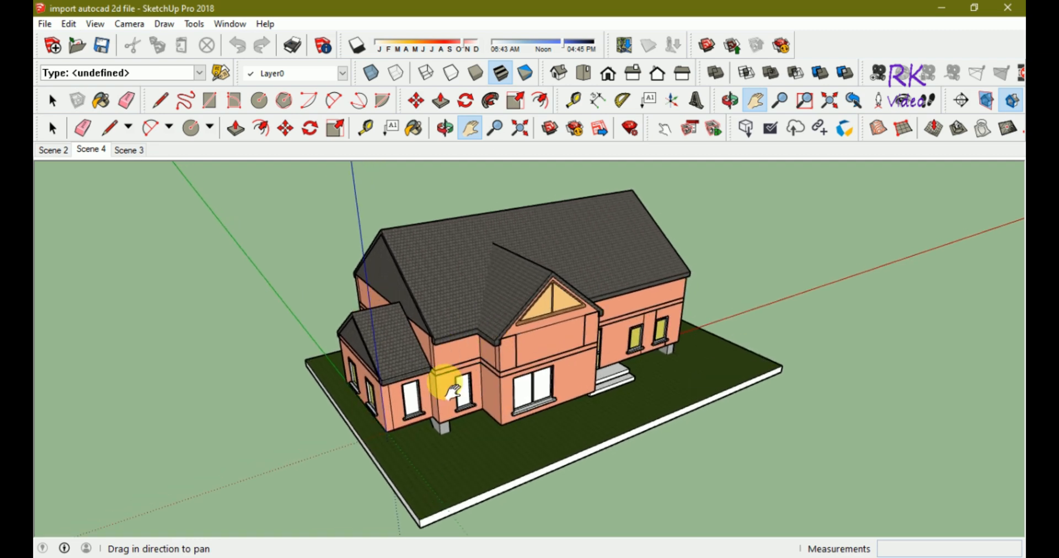
left_click(43, 24)
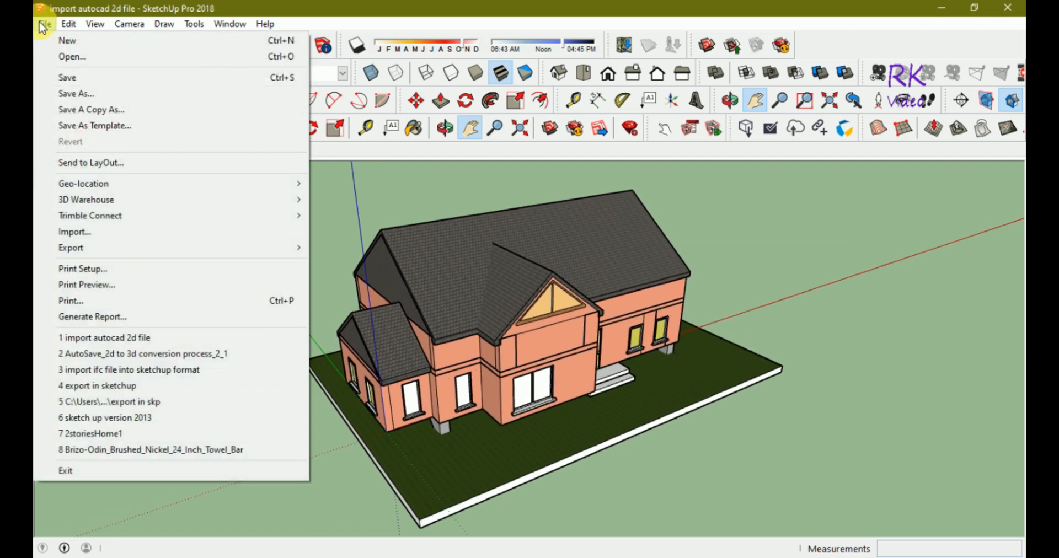
left_click(77, 163)
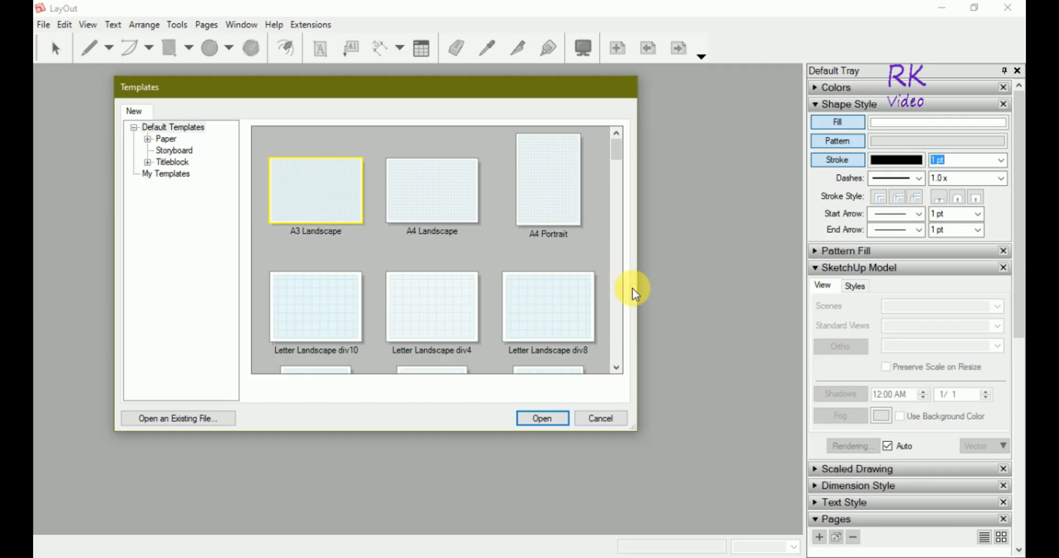
Create a new document from the Simple titleblock 'ARCH D Landscape' template.
left_click(149, 163)
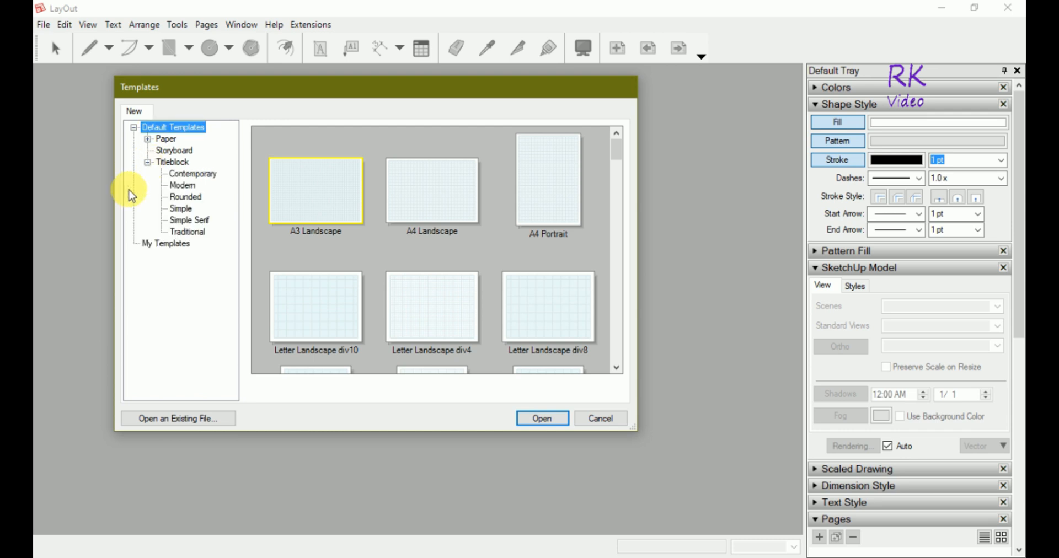
left_click(186, 211)
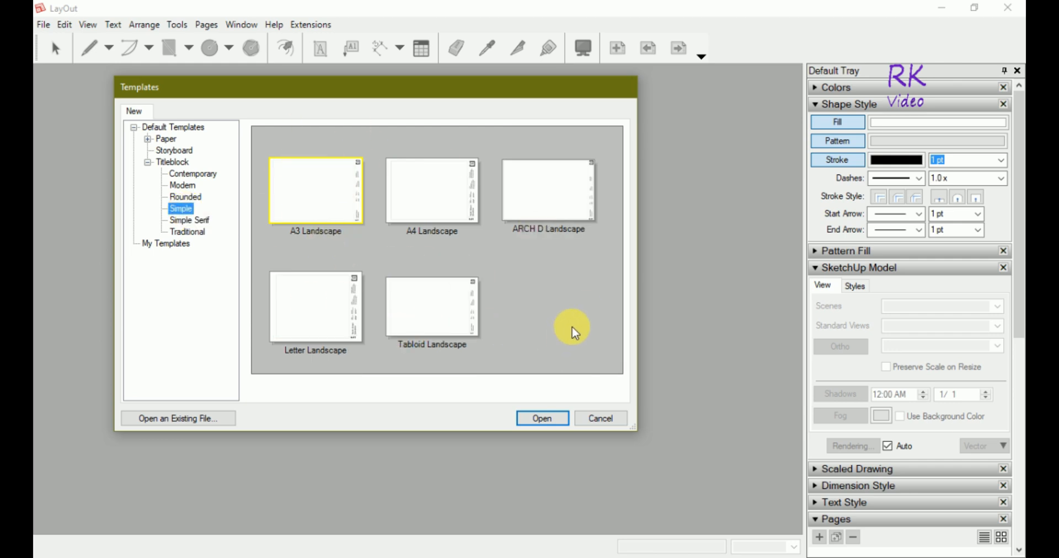
left_click(557, 186)
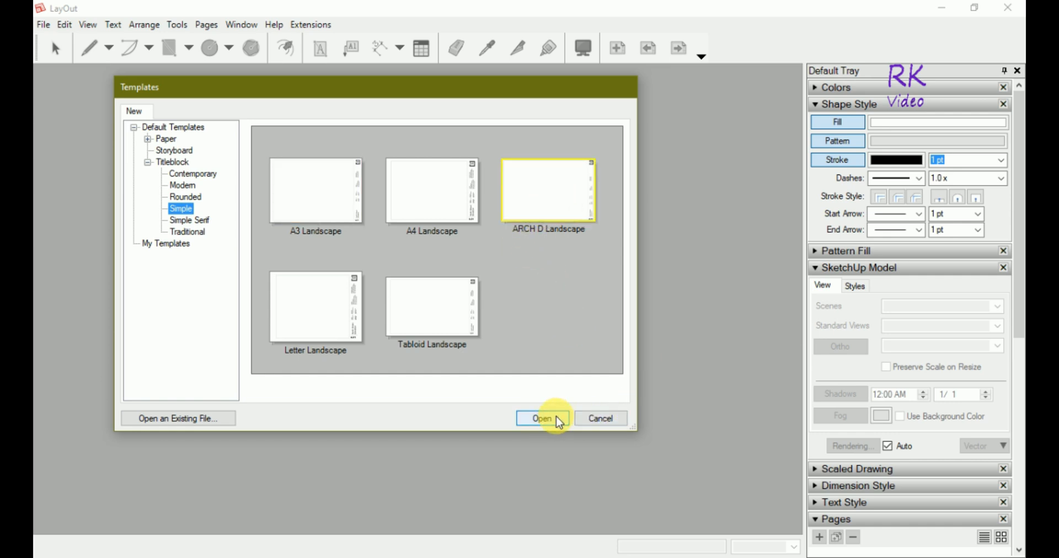
left_click(542, 419)
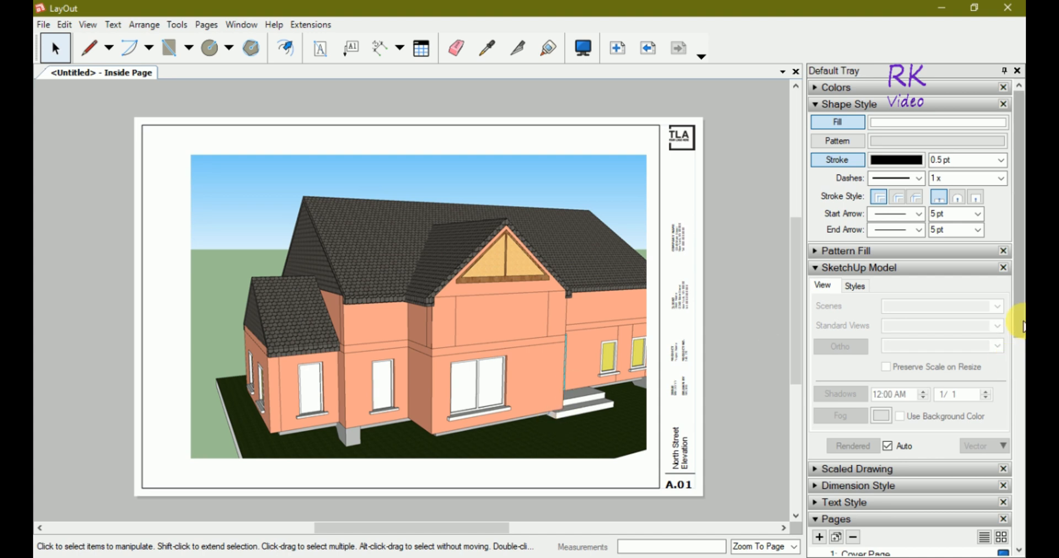
Select 1: Cover Page in the Pages panel and delete it.
left_click_drag(1023, 327, 1024, 421)
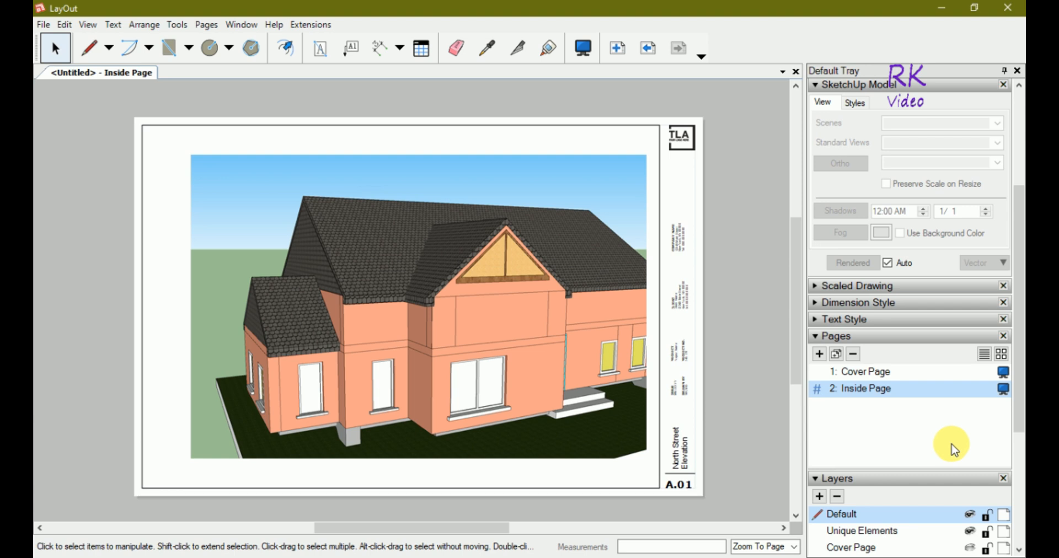
left_click(881, 377)
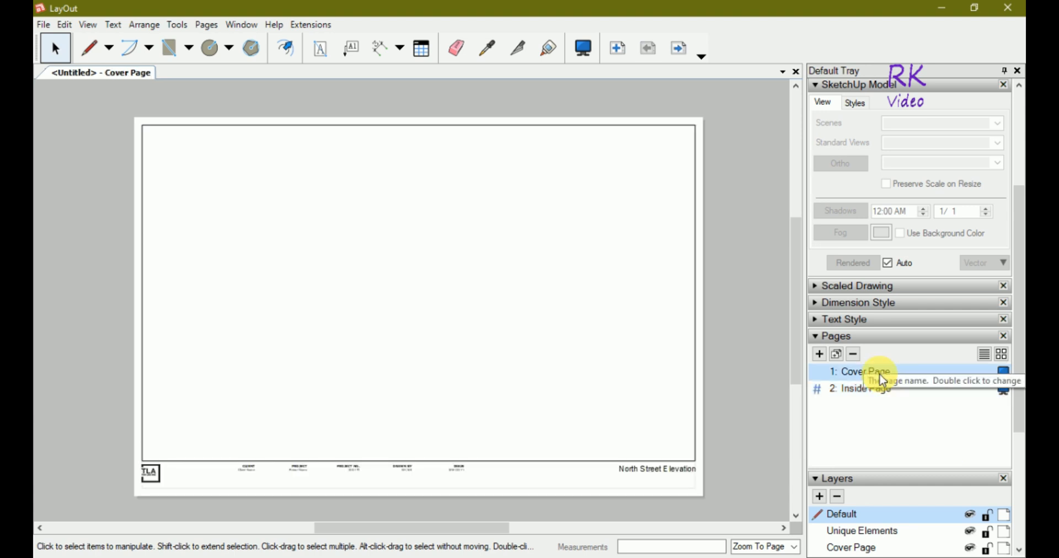
left_click(854, 354)
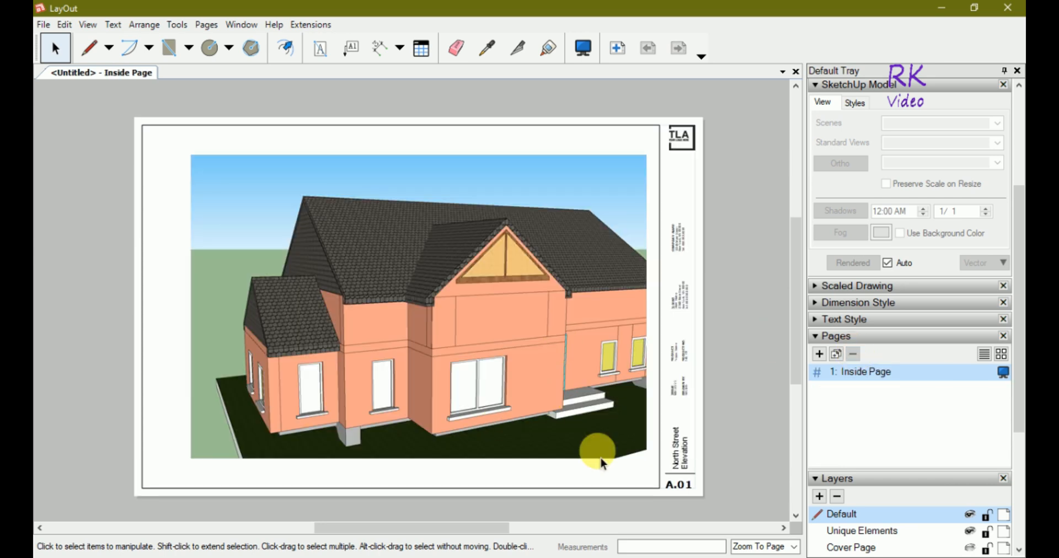
Orbit the house to a new angle inside the viewport.
left_click(407, 341)
double_click(361, 287)
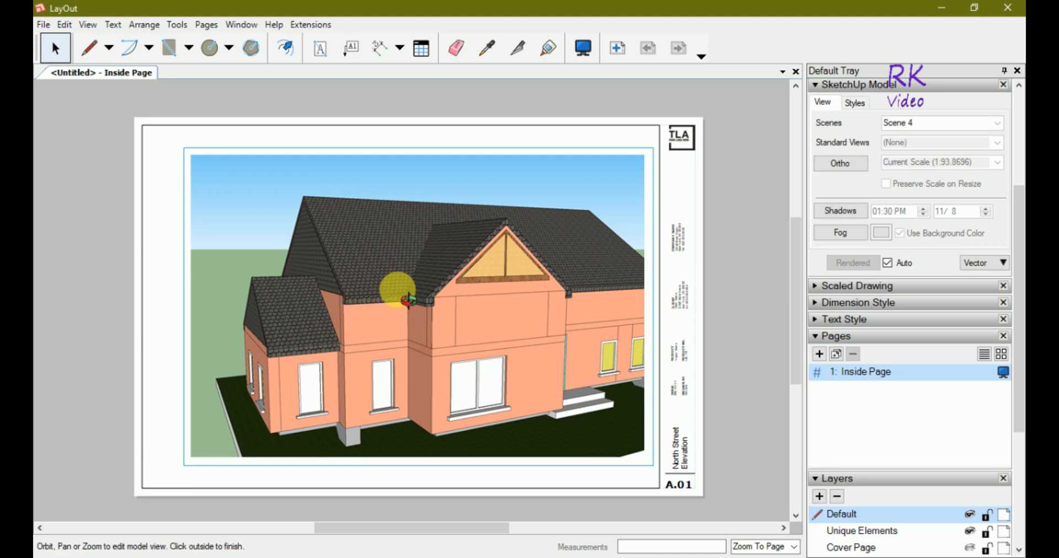
mouse_move(401, 304)
left_mouse_down()
mouse_move(384, 302)
mouse_move(418, 309)
left_mouse_up()
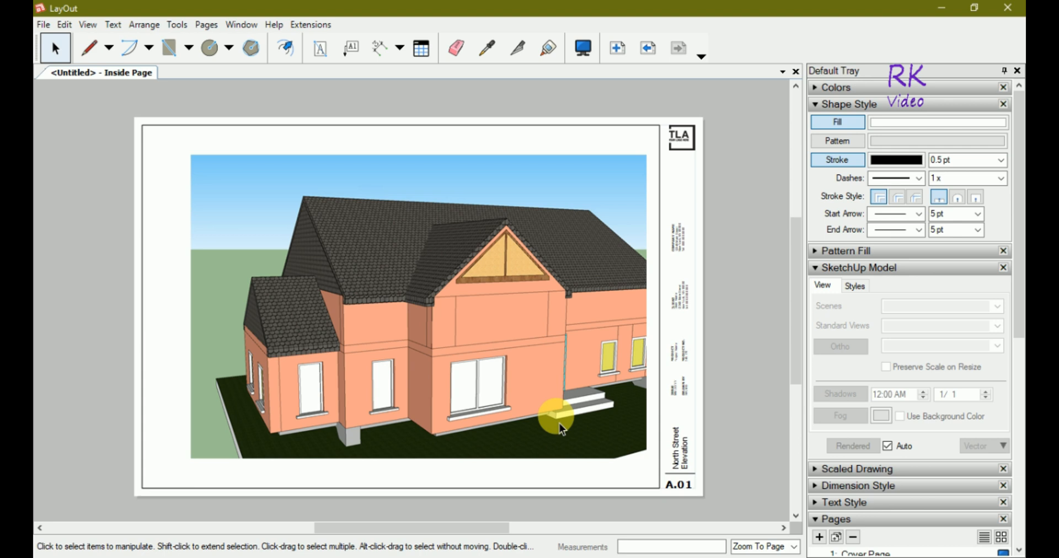
Delete the Cover Page again so only the Inside Page remains.
left_click_drag(1018, 330, 1020, 415)
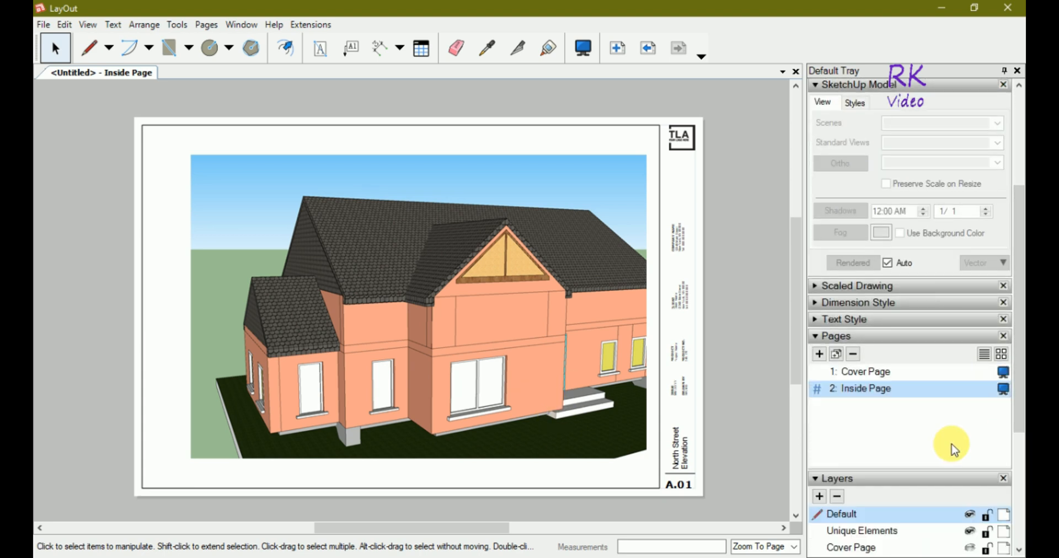
left_click(881, 376)
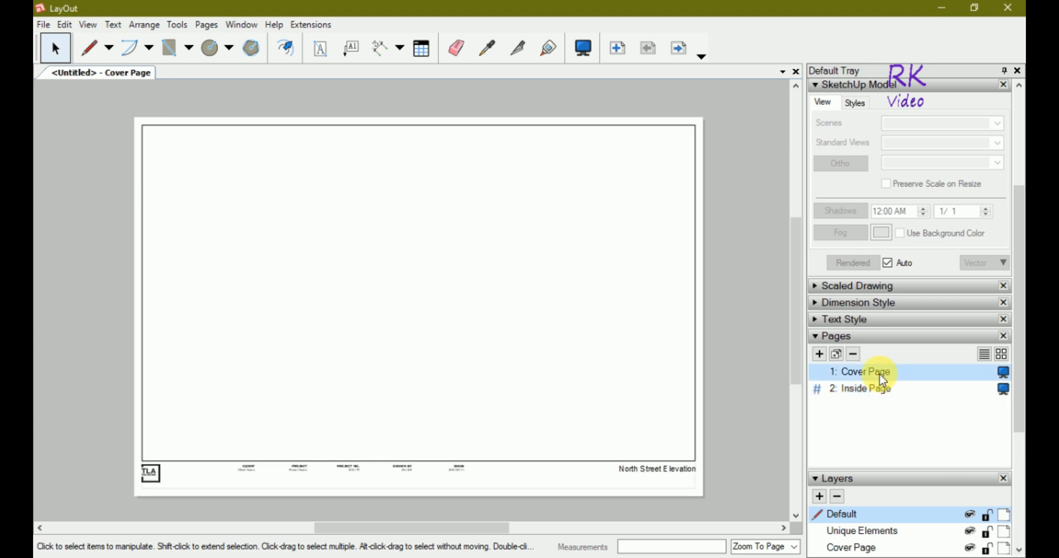
left_click(855, 355)
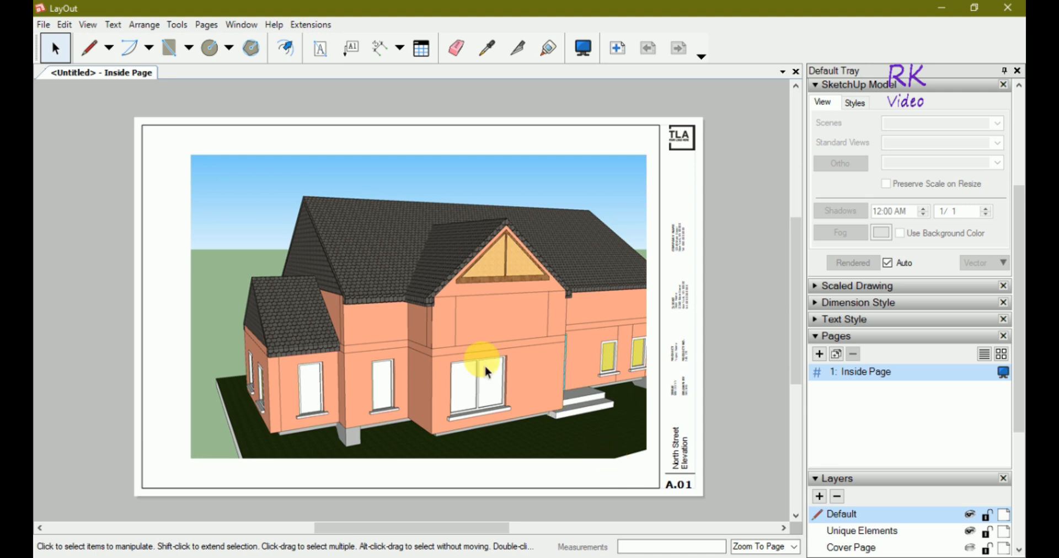
Orbit the house in the viewport to a higher three-quarter view showing the whole house and slab.
left_click(406, 341)
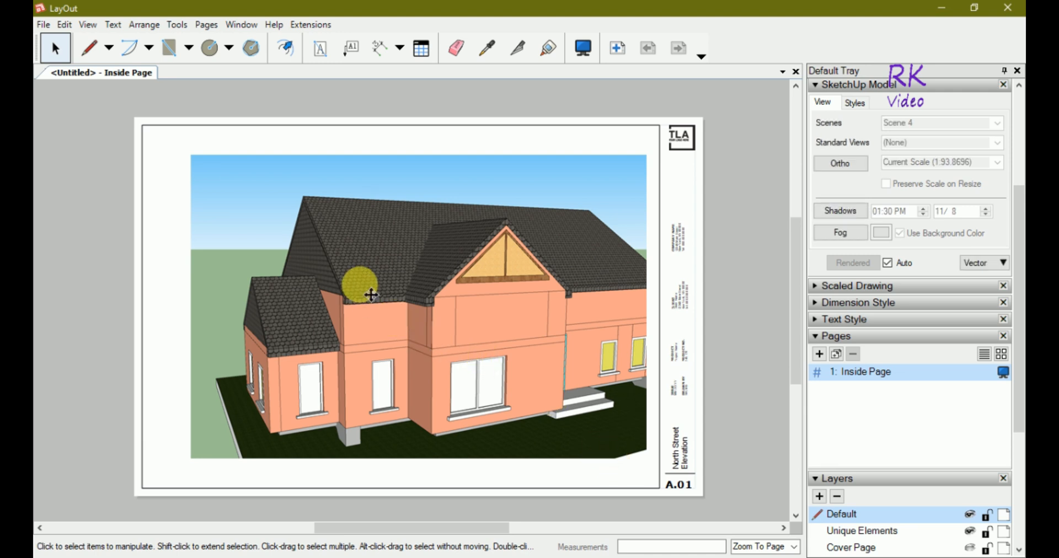
double_click(369, 292)
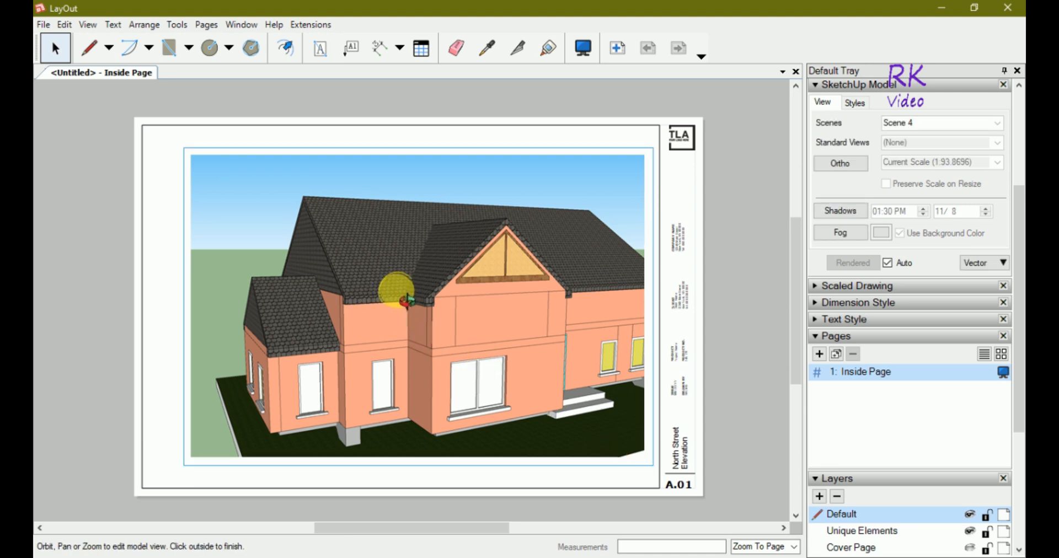
mouse_move(395, 304)
left_mouse_down()
mouse_move(386, 300)
mouse_move(408, 301)
mouse_move(299, 247)
mouse_move(313, 250)
mouse_move(299, 303)
mouse_move(313, 238)
mouse_move(409, 236)
mouse_move(392, 225)
left_mouse_up()
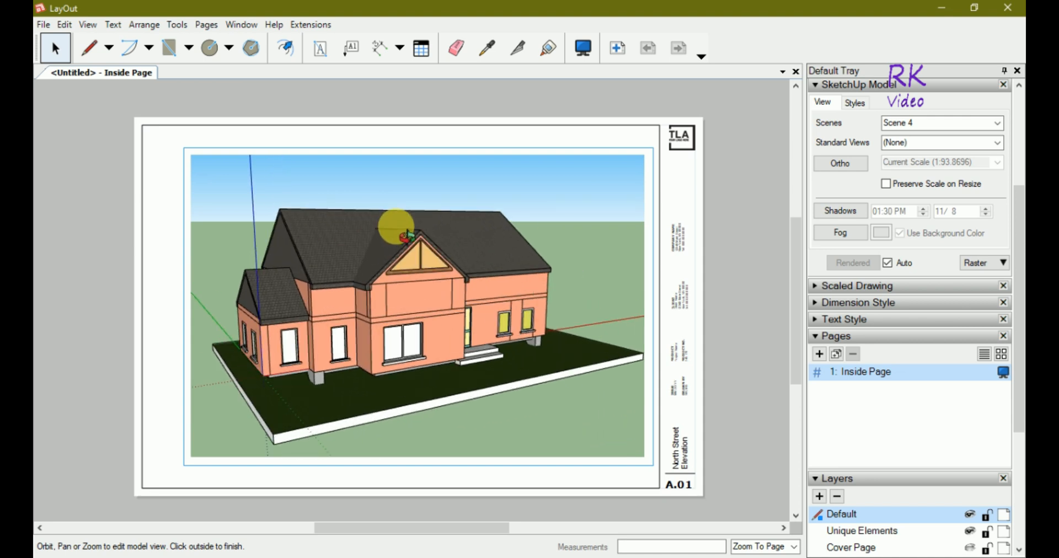
mouse_move(301, 246)
left_mouse_down()
mouse_move(369, 246)
mouse_move(300, 230)
mouse_move(380, 293)
mouse_move(356, 312)
mouse_move(351, 269)
mouse_move(309, 295)
mouse_move(325, 345)
mouse_move(372, 342)
mouse_move(279, 313)
mouse_move(236, 331)
mouse_move(274, 425)
mouse_move(276, 465)
mouse_move(280, 445)
left_mouse_up()
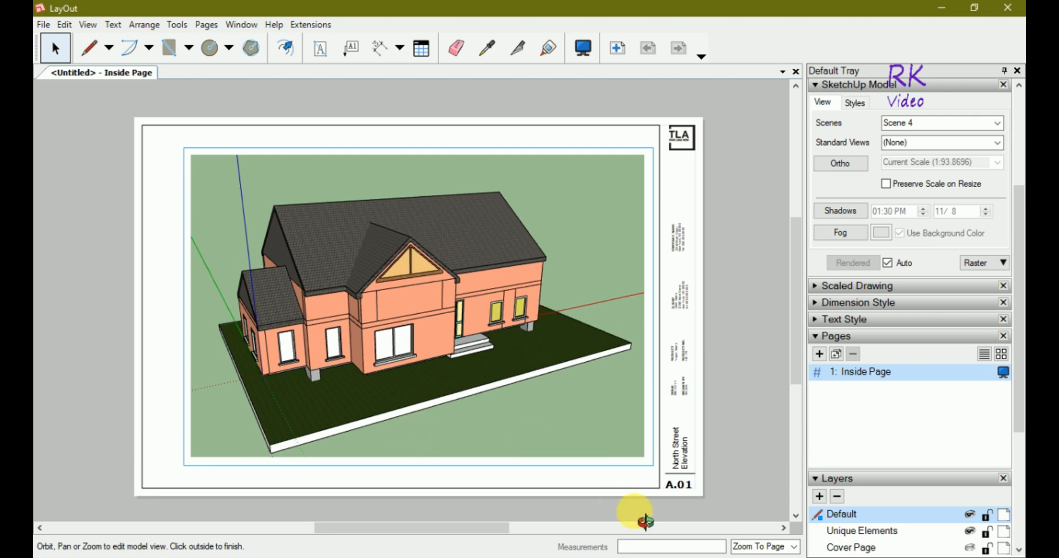
left_click(616, 481)
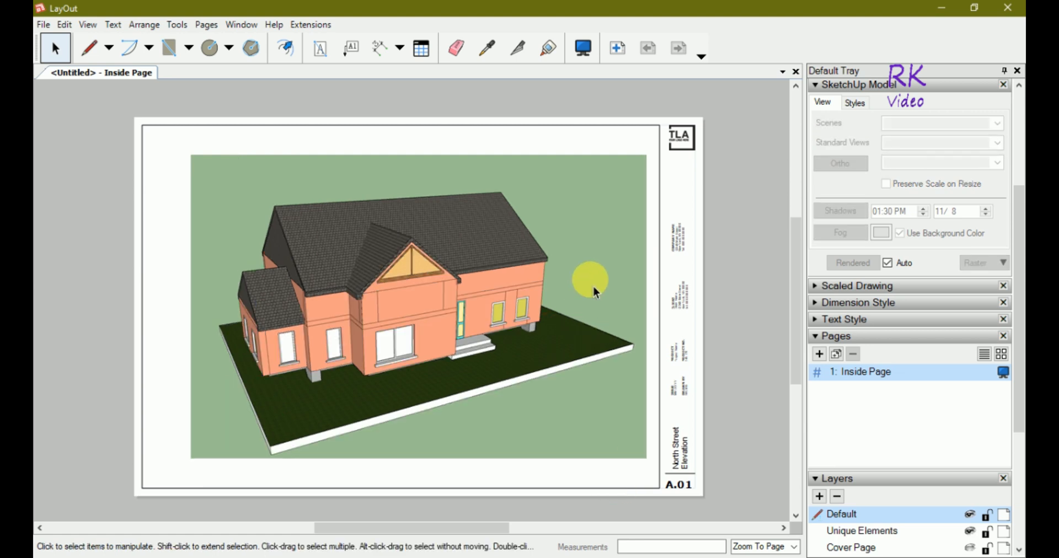
Move the viewport and enlarge it out to the sheet's top-left border.
left_click_drag(599, 271, 602, 265)
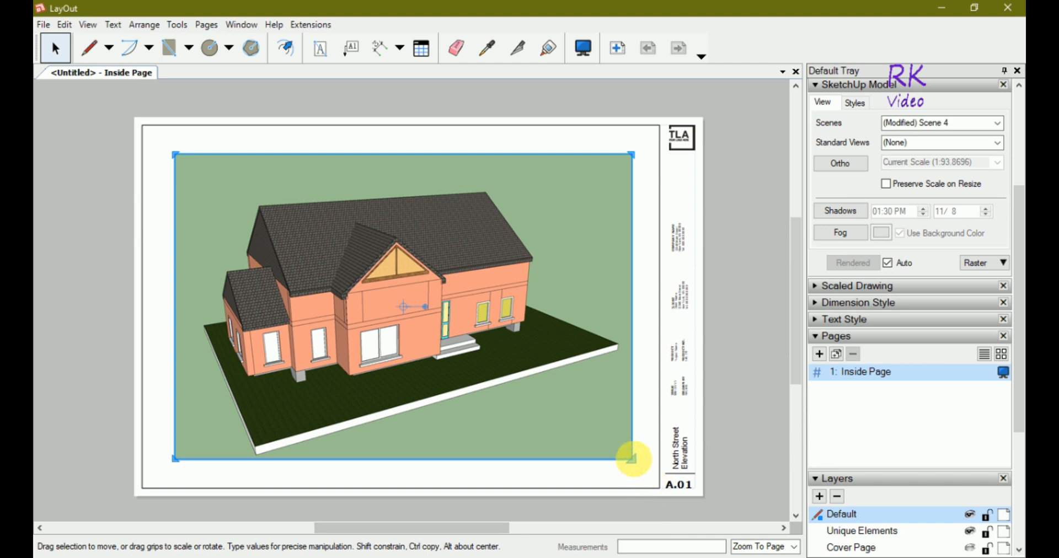
left_click_drag(633, 459, 660, 484)
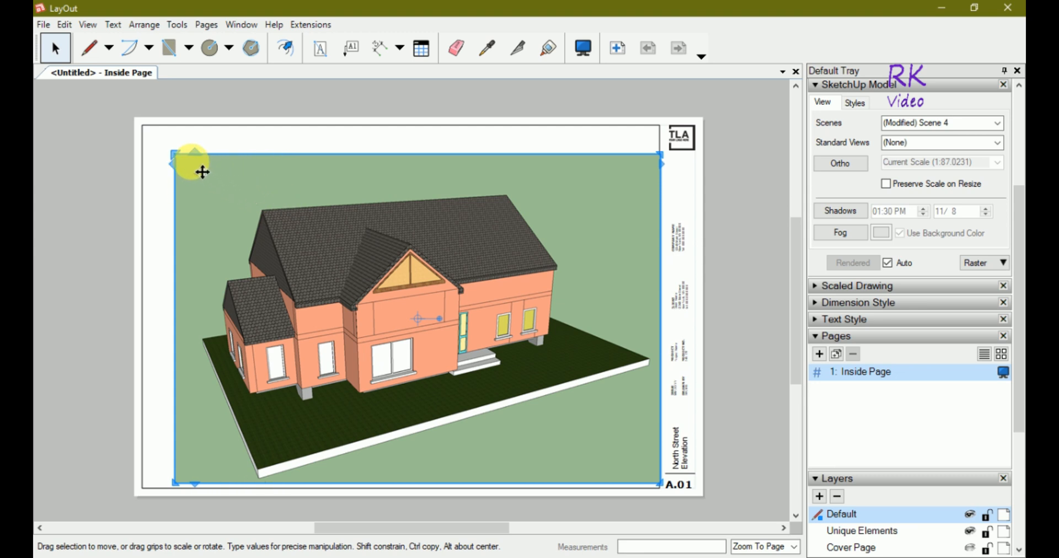
left_click(176, 153)
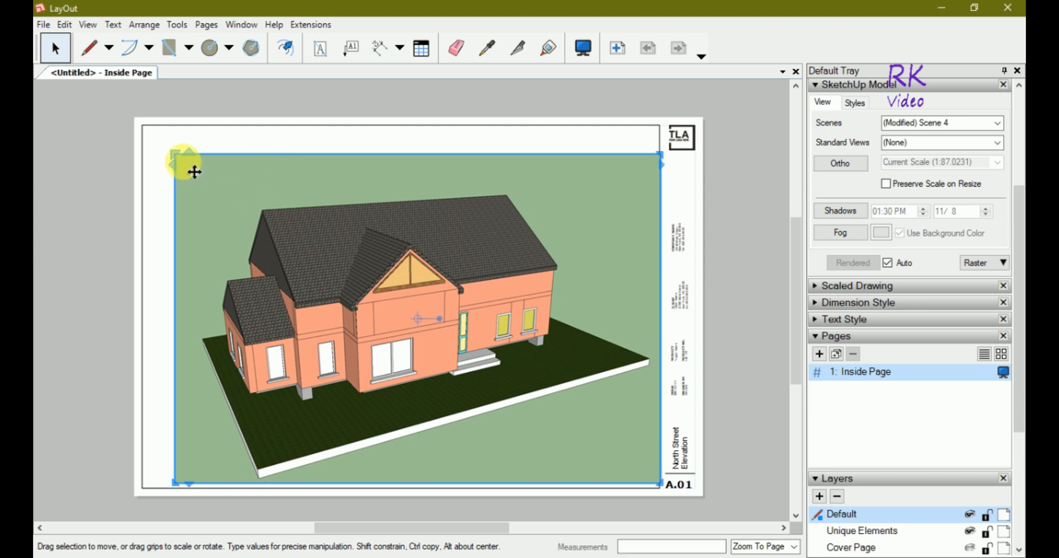
left_click_drag(174, 155, 142, 125)
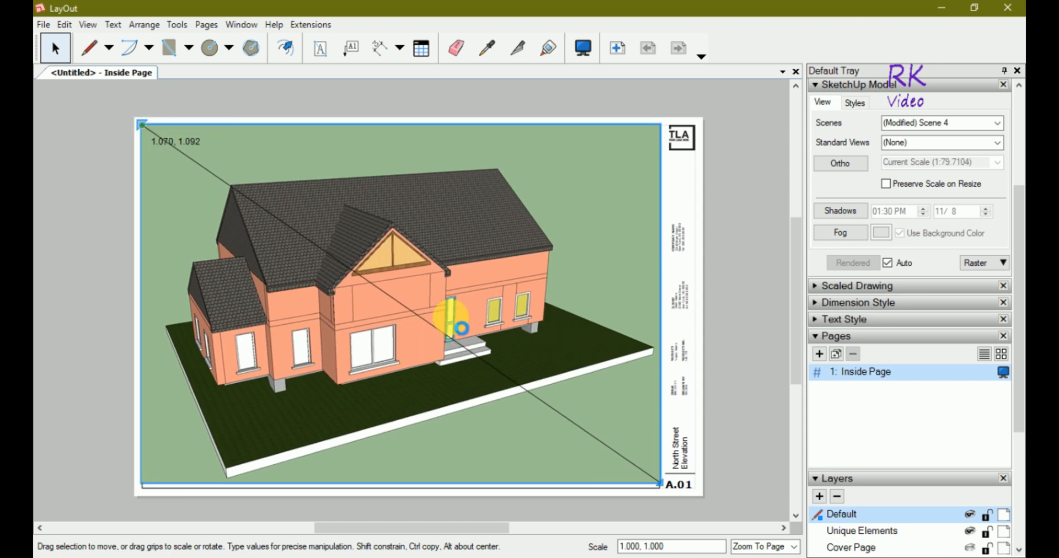
left_click(462, 328)
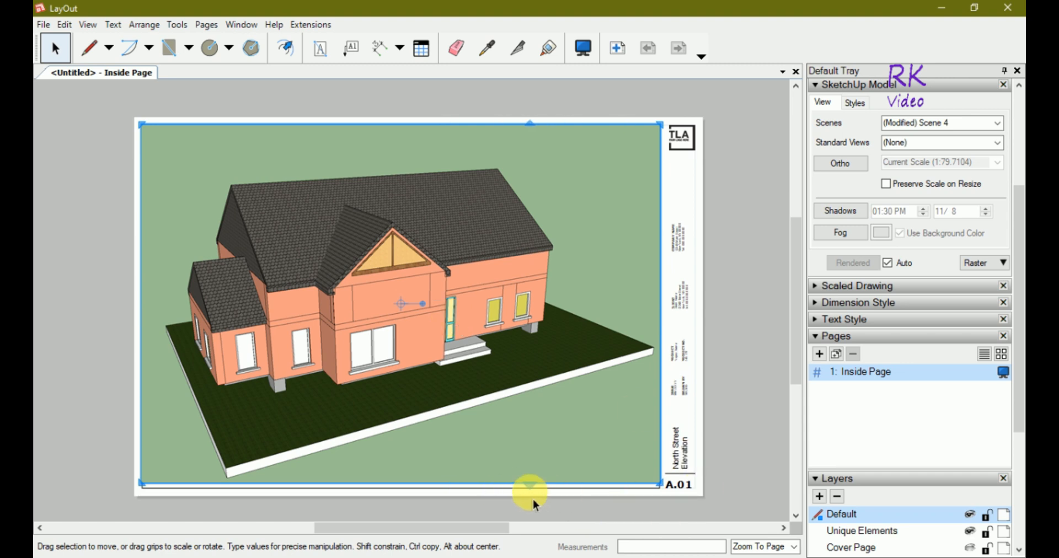
Stretch the viewport's bottom edge to the sheet border, giving a scale of about 1:78.36.
left_click_drag(536, 499, 541, 503)
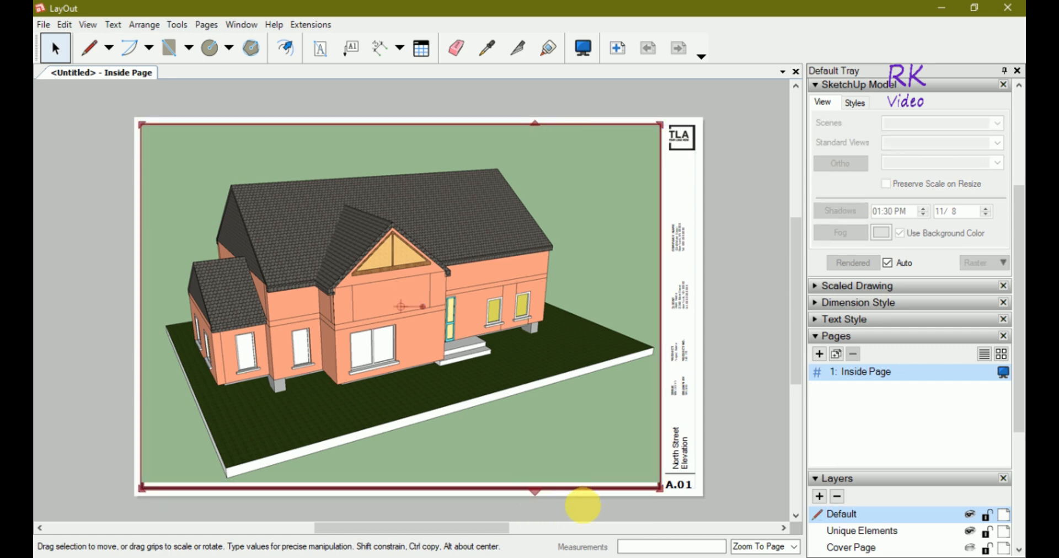
left_click(705, 501)
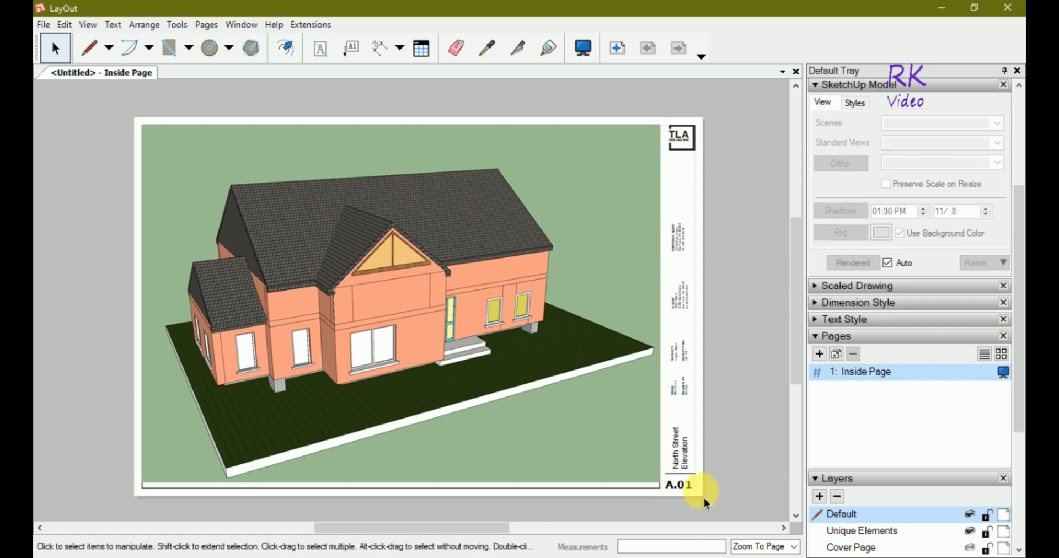
left_click(569, 464)
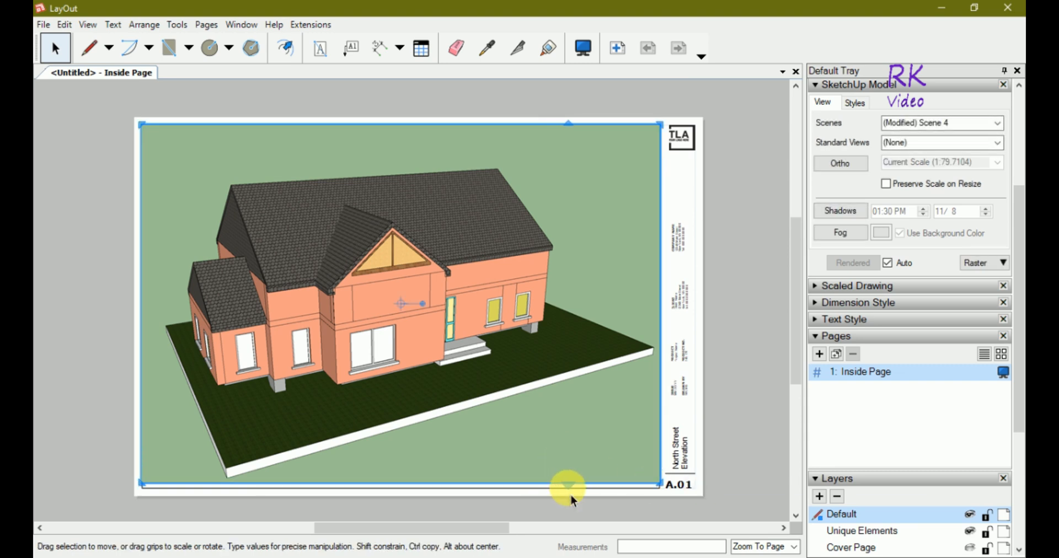
left_click_drag(566, 485, 567, 489)
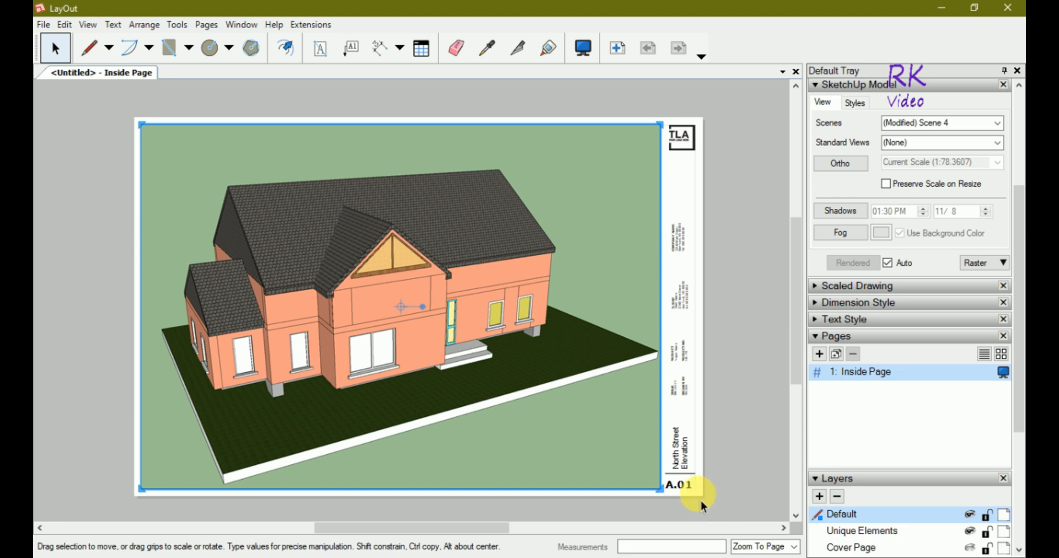
left_click(578, 513)
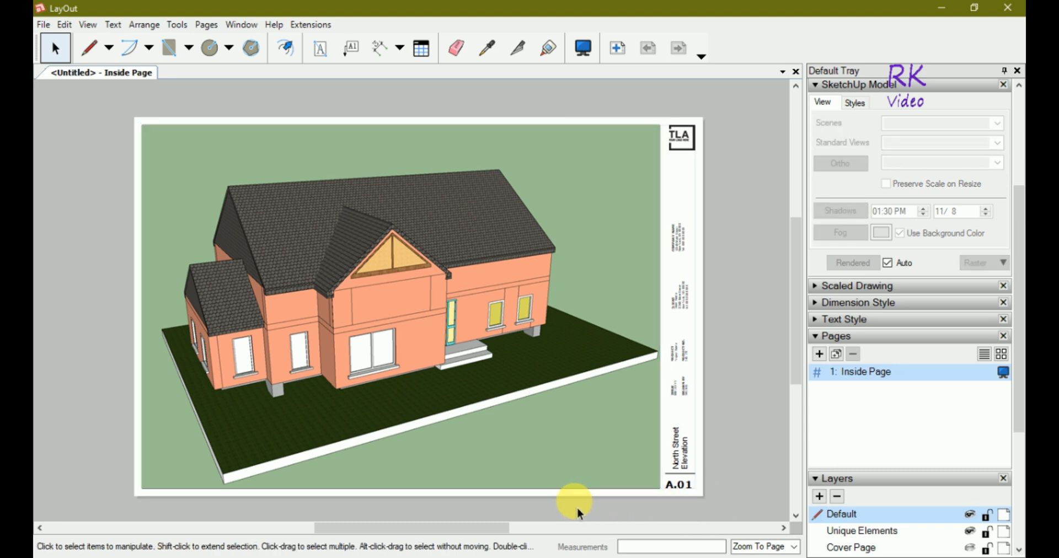
Orbit and zoom the house inside the viewport, turning it slightly and shifting it left.
double_click(280, 286)
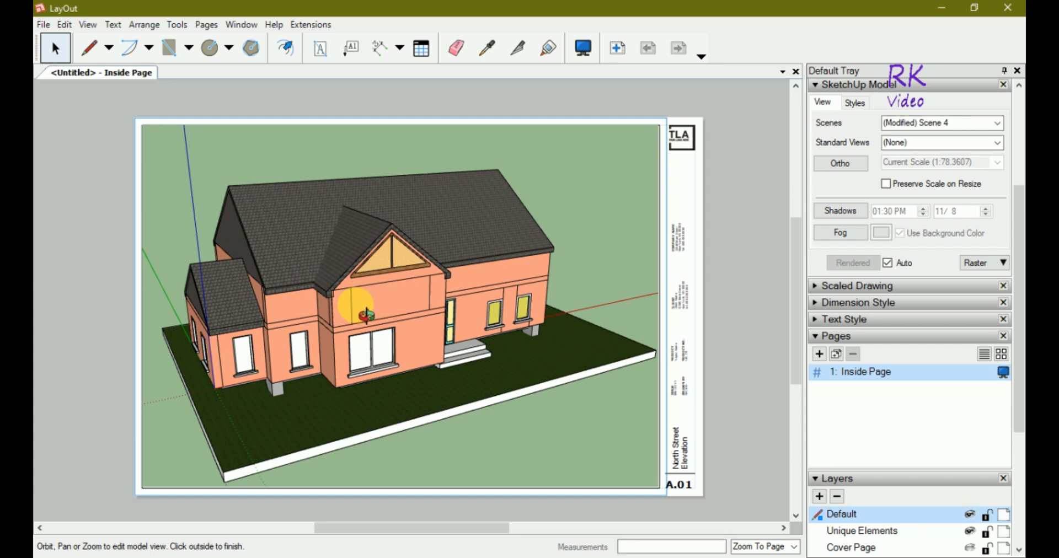
left_click_drag(349, 300, 363, 312)
scroll(363, 312, "up", 2)
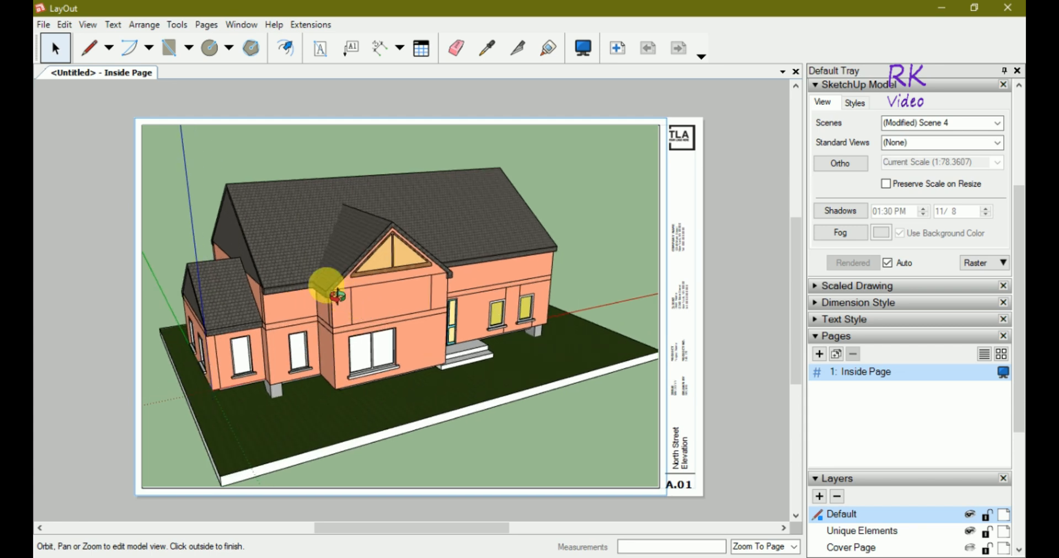
scroll(335, 296, "down", 1)
left_click_drag(428, 377, 254, 335)
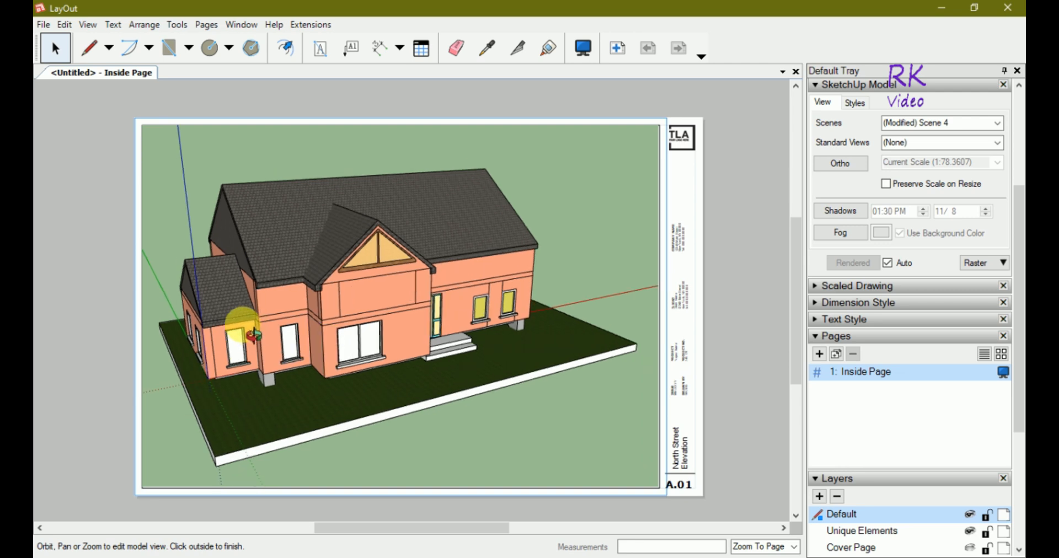
left_click(740, 516)
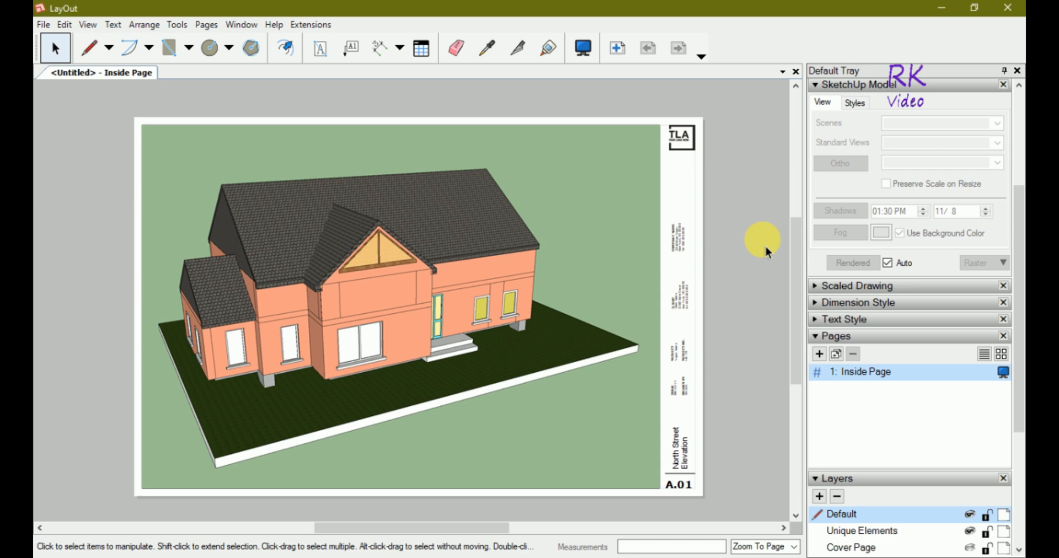
Replace the title-block title 'North Street Elevation' with '3D Isometric Drawing', removing the extra line.
double_click(685, 455)
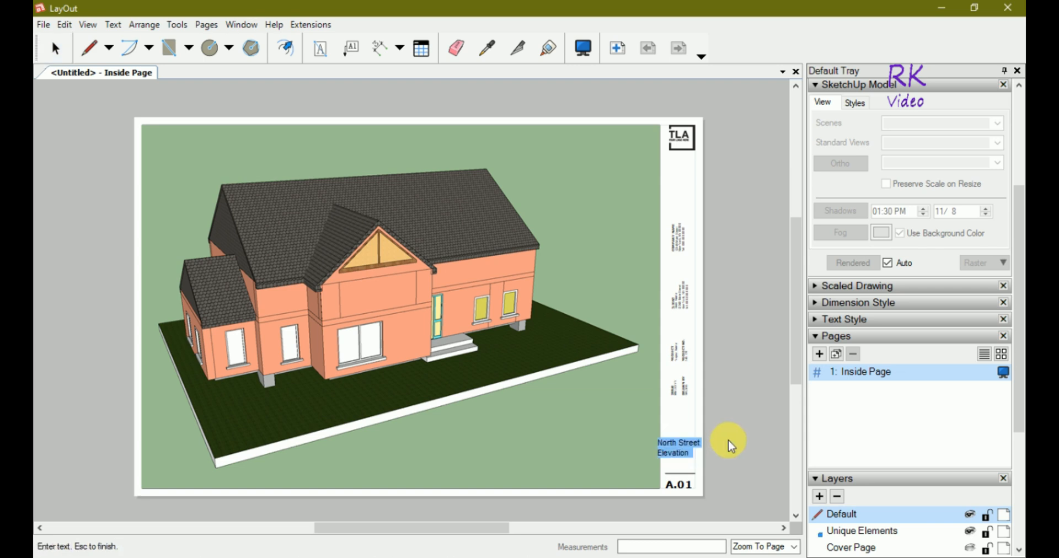
type("3D Is")
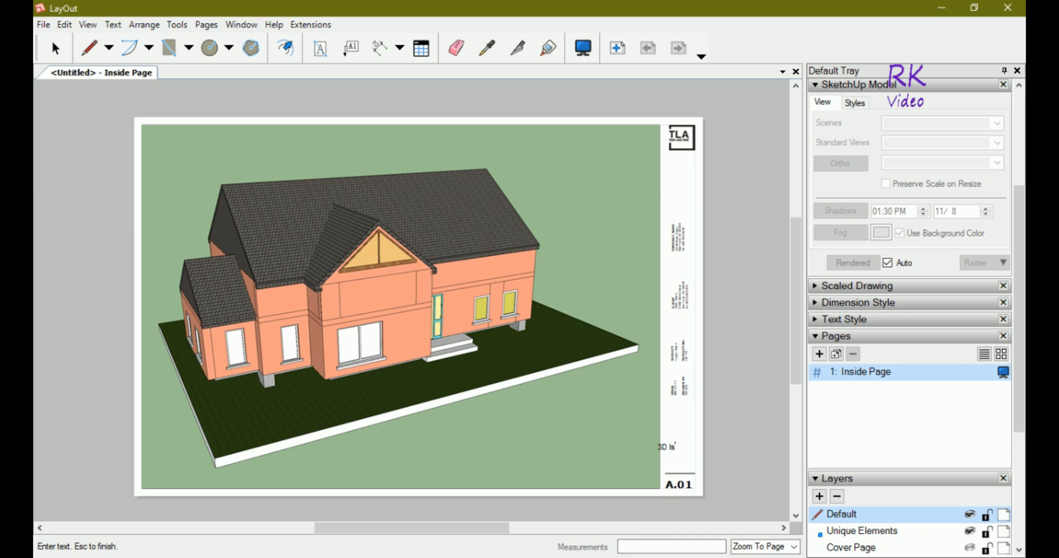
type("ometric Drawing")
key("Escape")
key("BackSpace")
key("Escape")
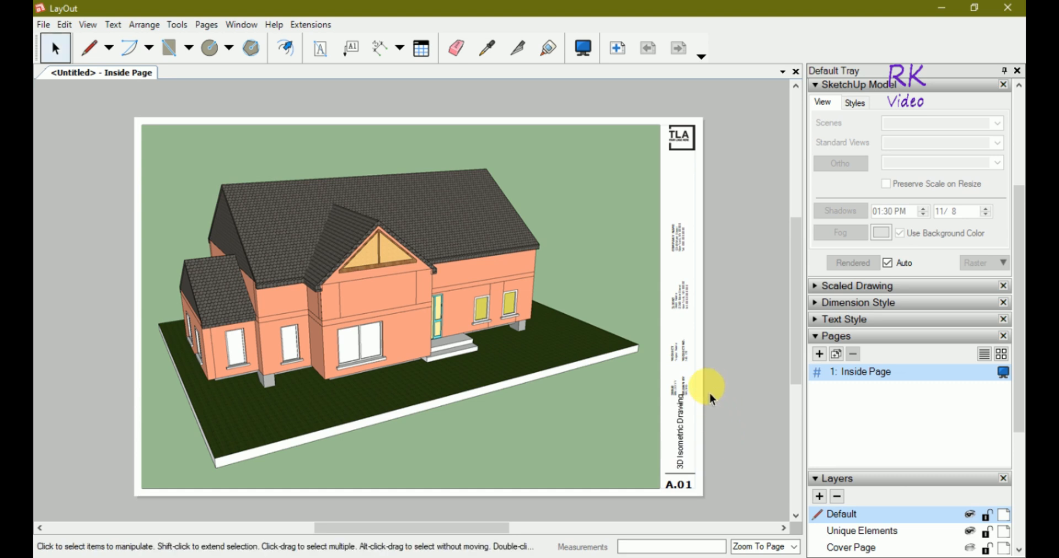
left_click(683, 387)
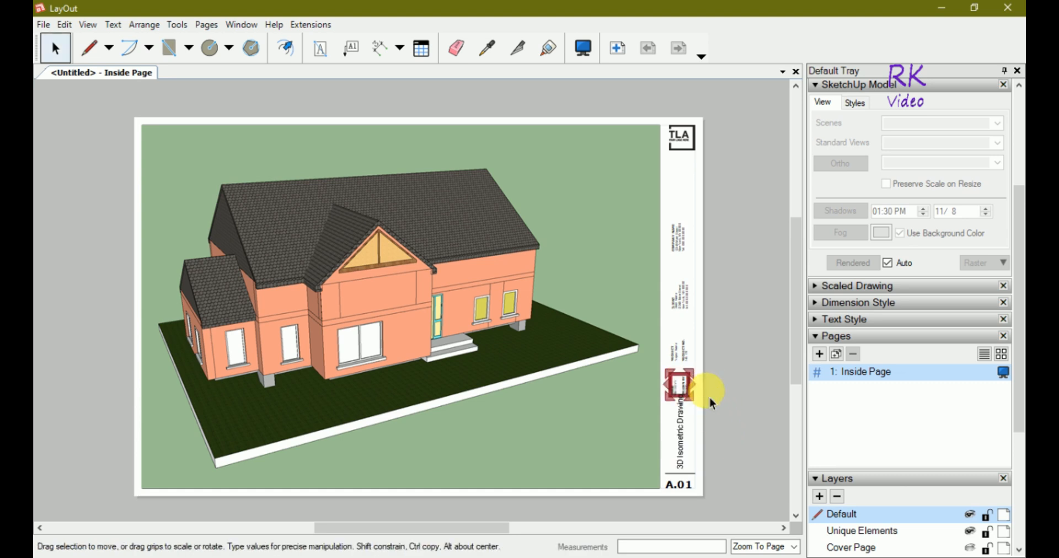
Resize the '3D Isometric Drawing' text box until the title wraps onto two lines.
left_click(684, 444)
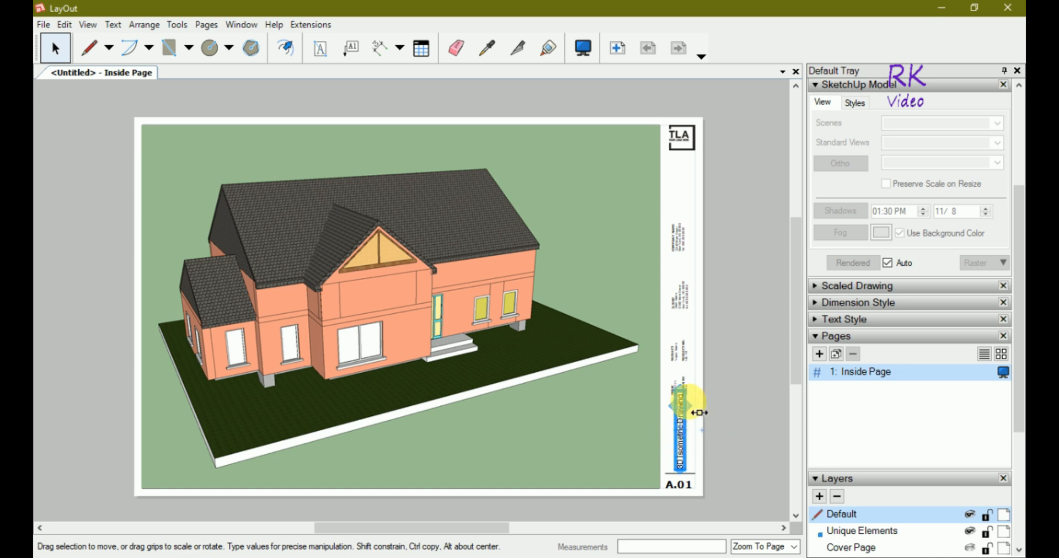
left_click_drag(679, 389, 720, 446)
left_click(719, 446)
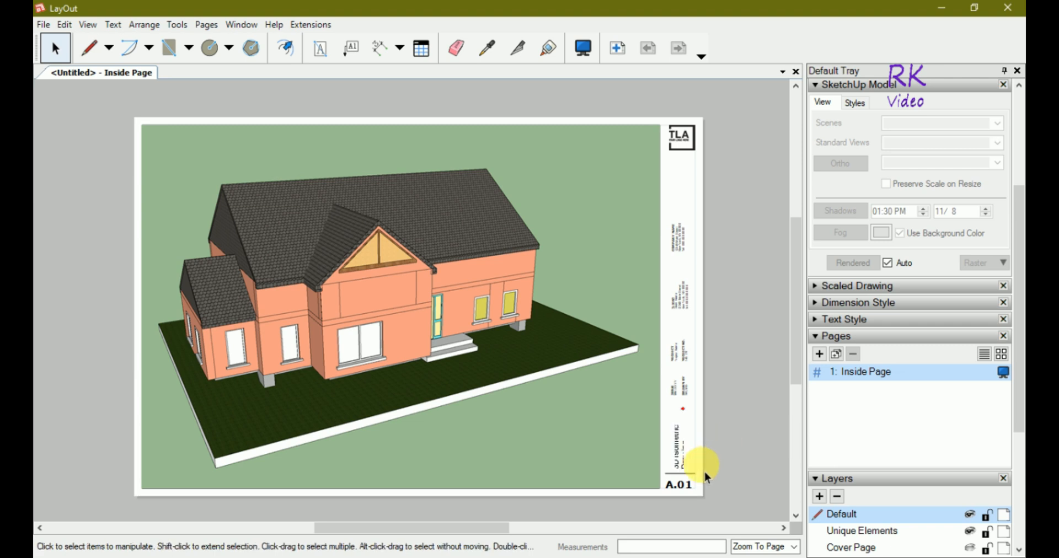
left_click(683, 453)
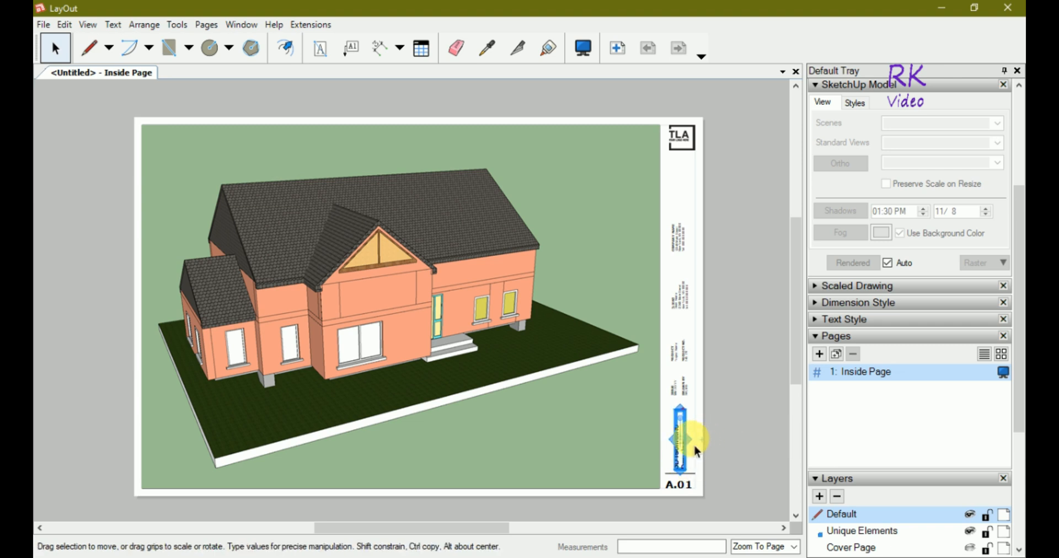
left_click_drag(696, 452, 709, 451)
left_click(743, 445)
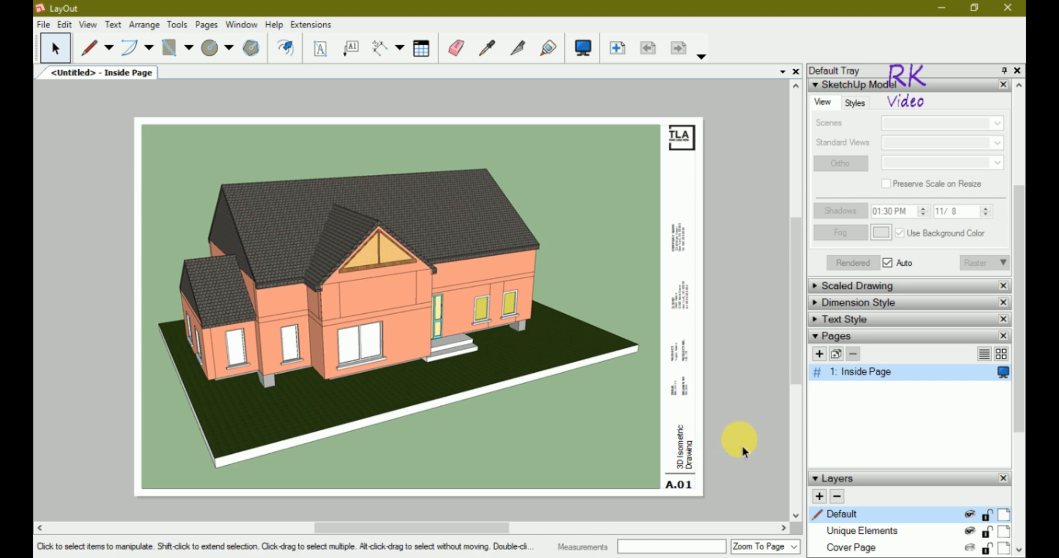
left_click(674, 446)
mouse_move(671, 446)
left_mouse_down()
mouse_move(660, 445)
mouse_move(668, 446)
left_mouse_up()
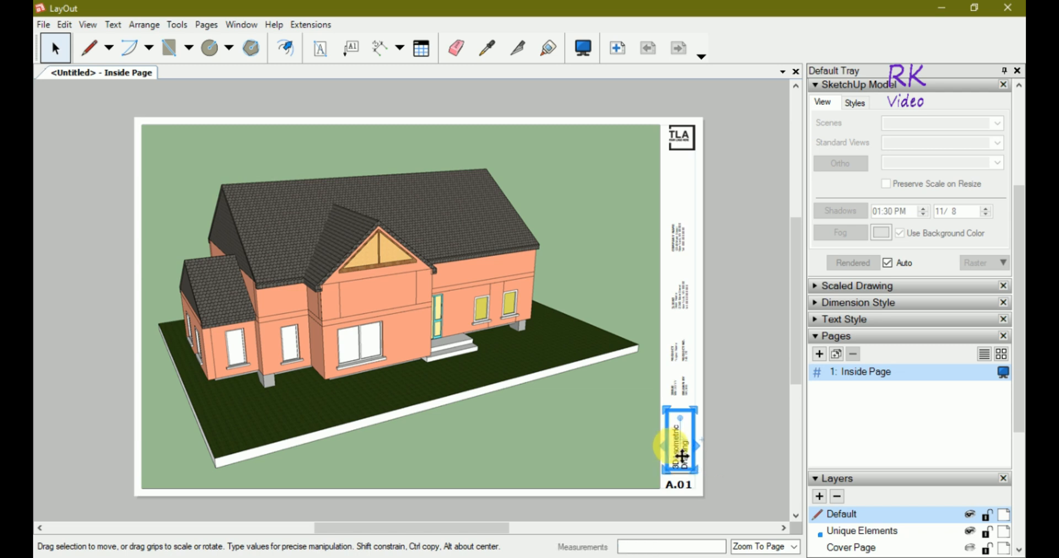
left_click(729, 456)
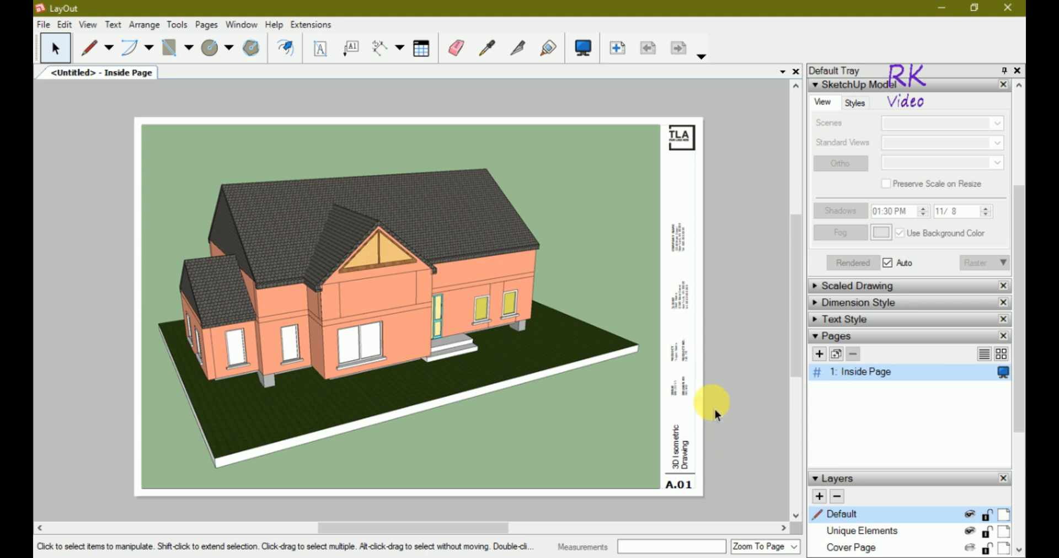
Zoom into the title block and edit the ISSUE/DRAWN BY text, substituting Verdana for Arial-Black.
scroll(715, 406, "up", 2)
scroll(693, 409, "up", 5)
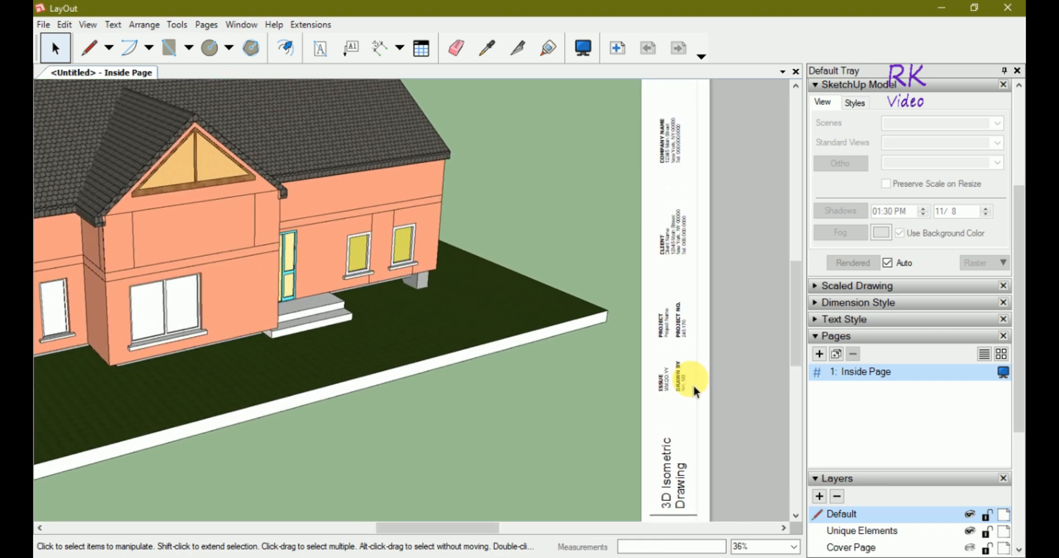
scroll(692, 386, "up", 3)
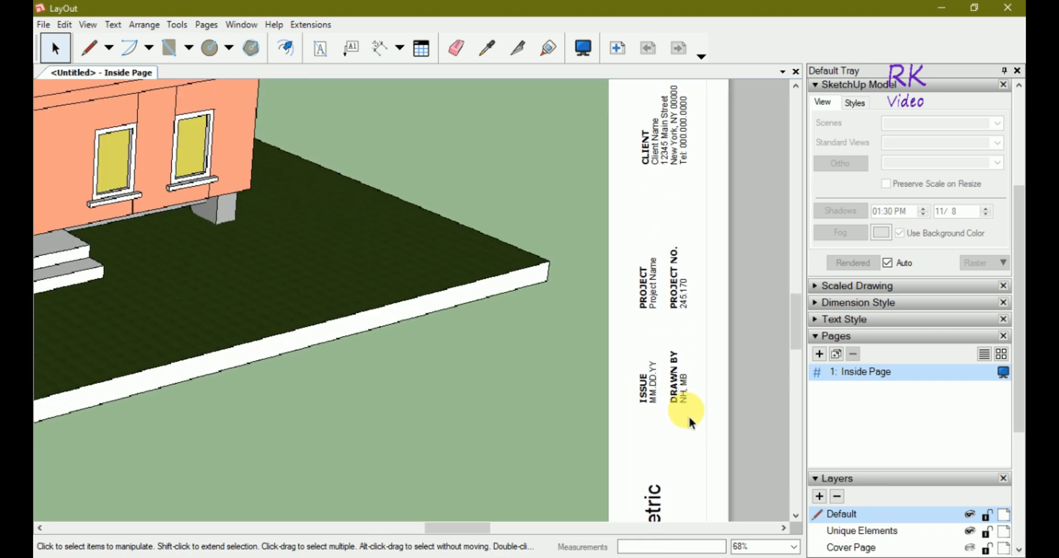
left_click(653, 396)
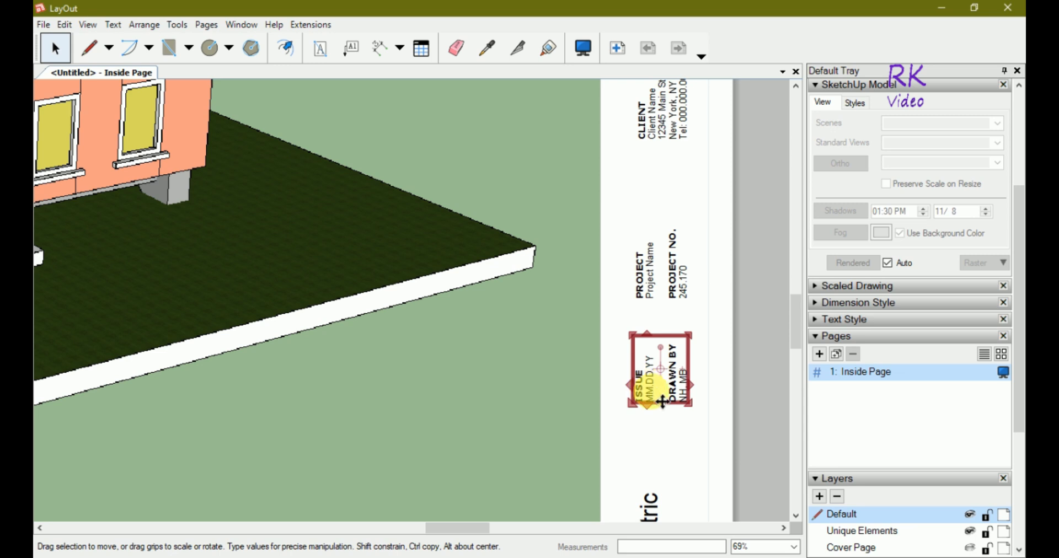
double_click(649, 395)
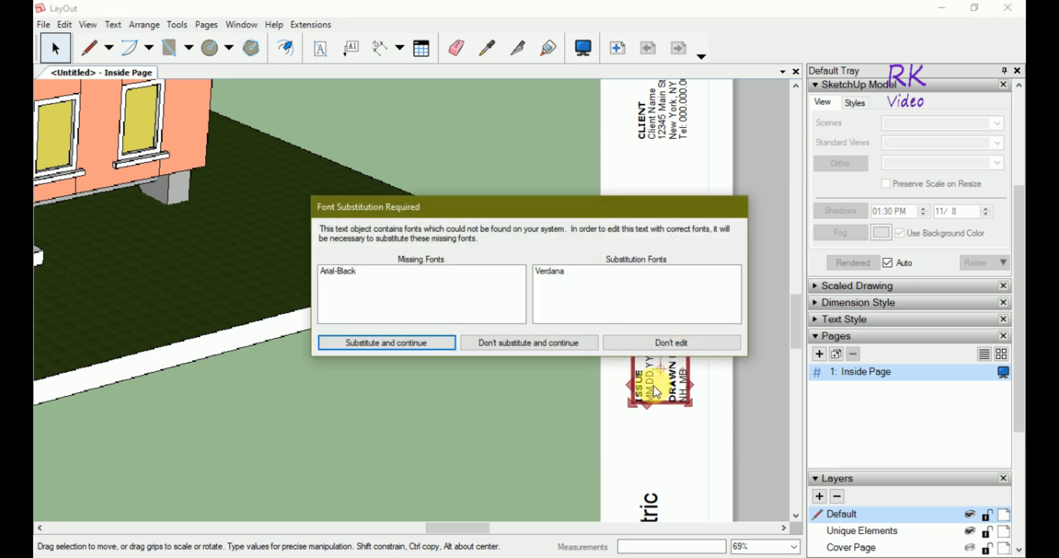
left_click(450, 347)
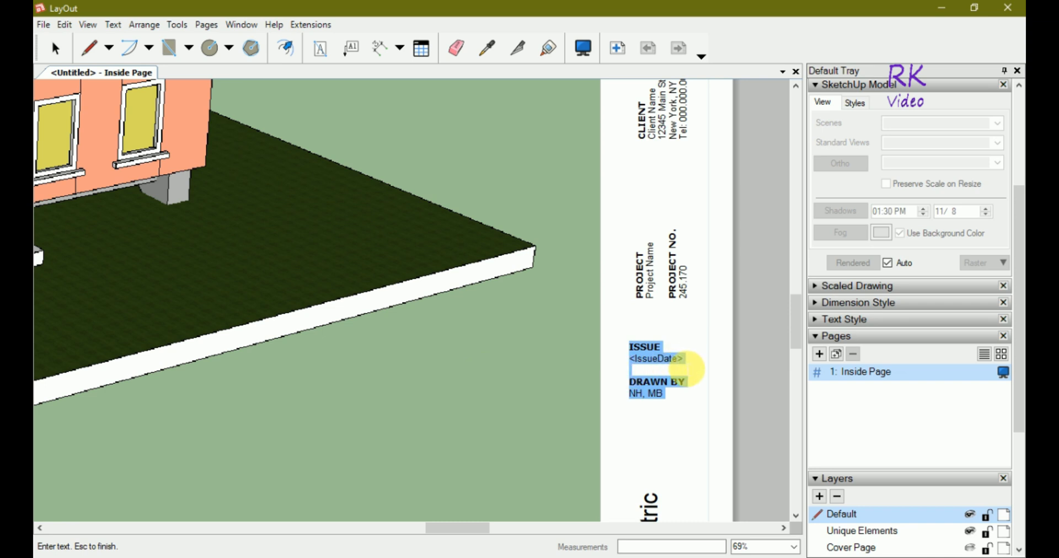
left_click(681, 359)
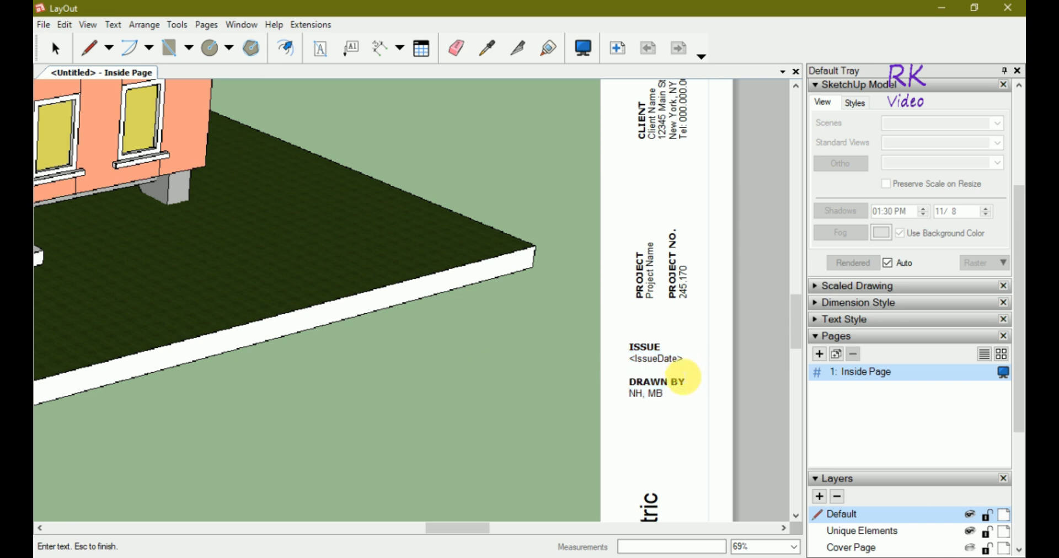
Select the 'IssueDate' placeholder text inside its angle brackets.
key("ctrl+shift+Left")
key("shift+Left")
key("shift+Left")
key("shift+Left")
key("shift+Left")
key("shift+Left")
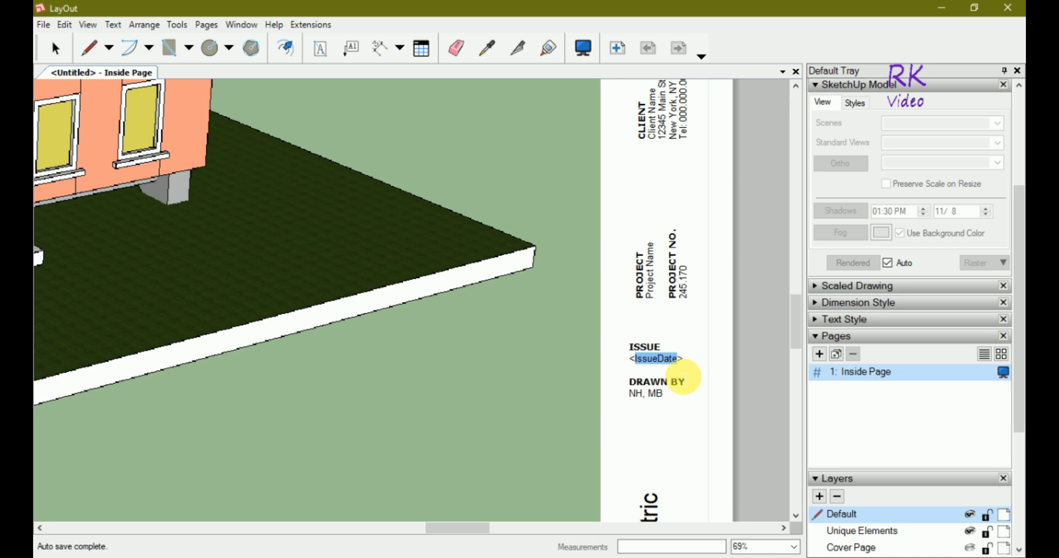
Enter 15.02.2020 as the ISSUE date in the title block.
type("15")
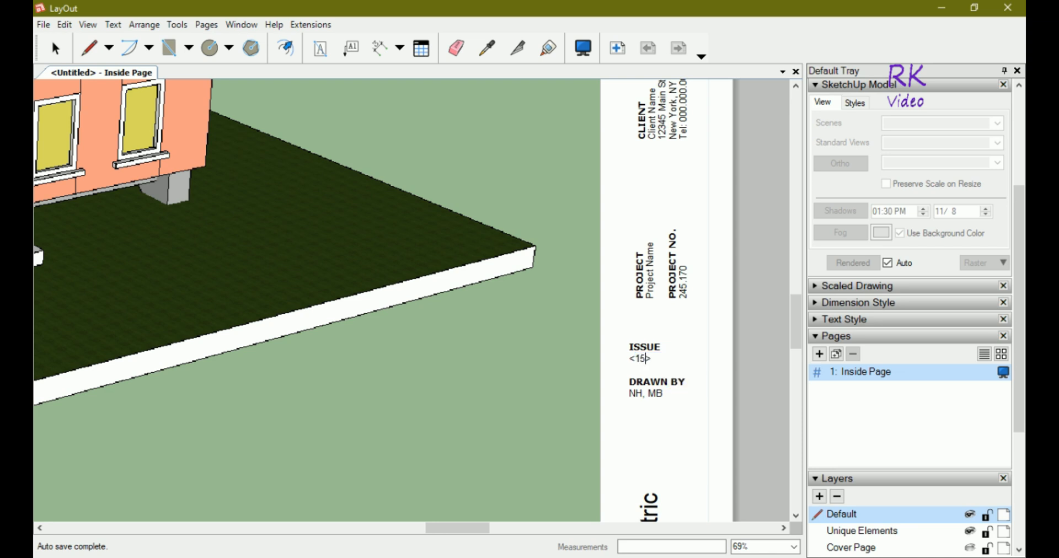
type(".02.2020")
key("Return")
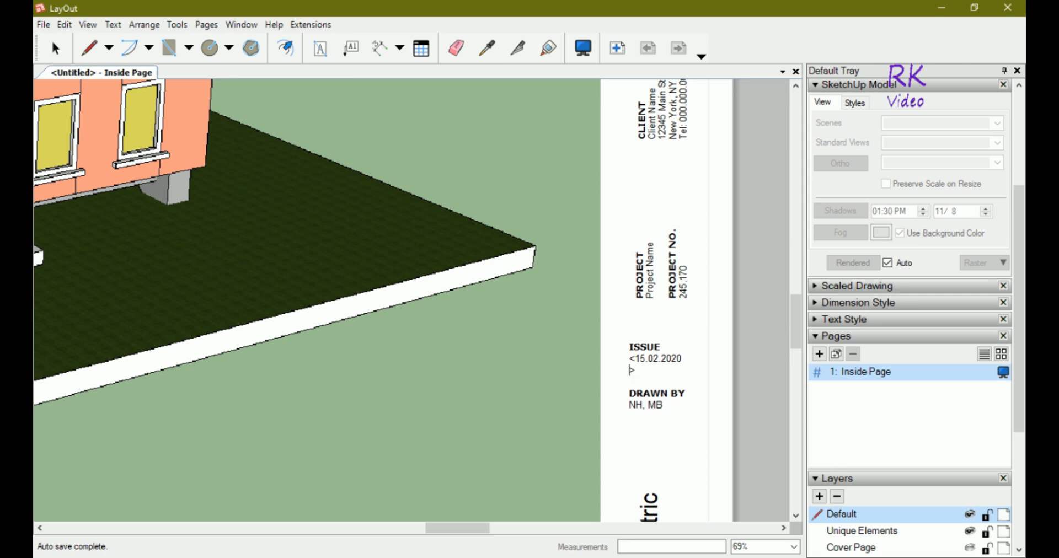
key("BackSpace")
left_click(683, 384)
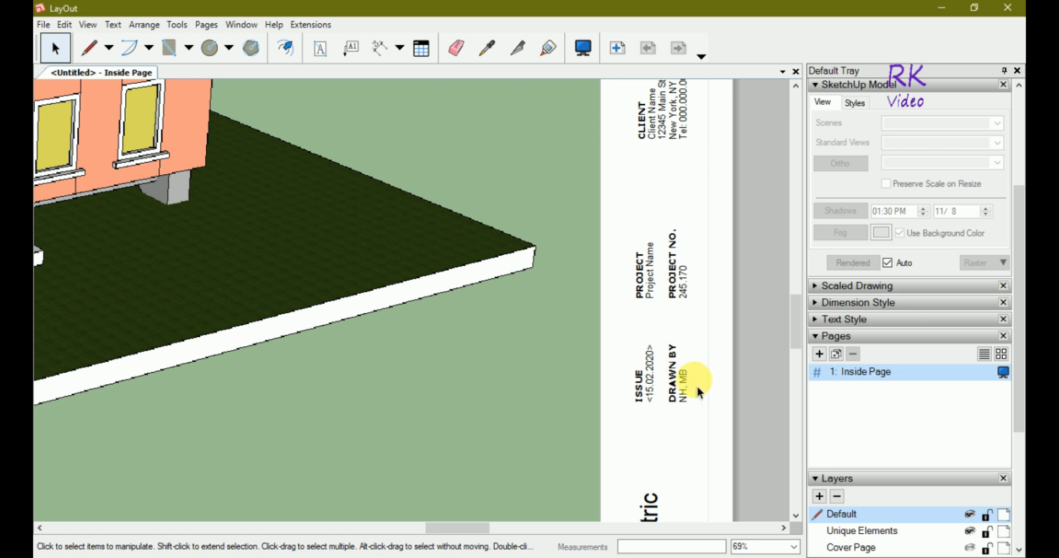
Replace the 'NH, MB' DRAWN BY initials with the author's name.
double_click(683, 394)
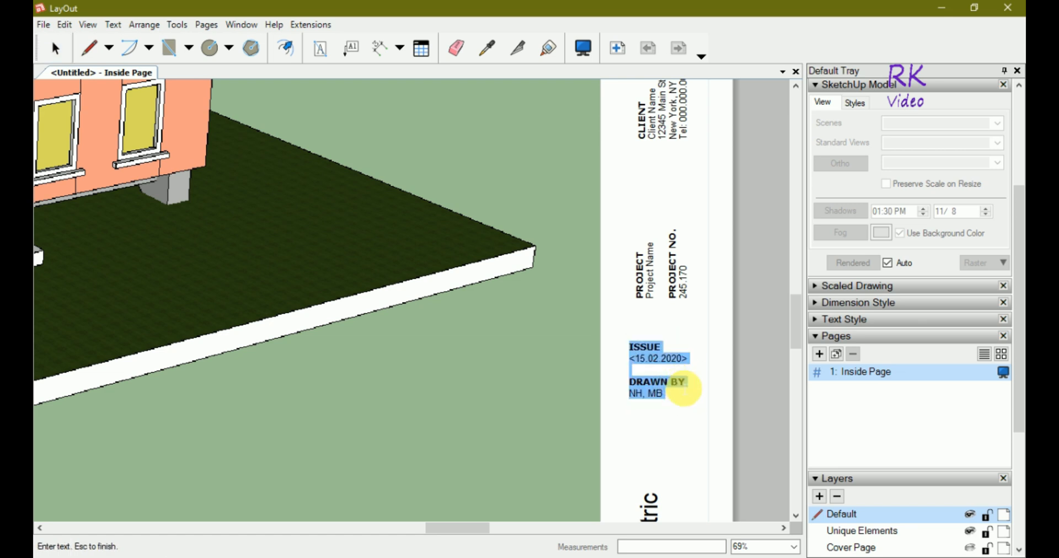
left_click(669, 398)
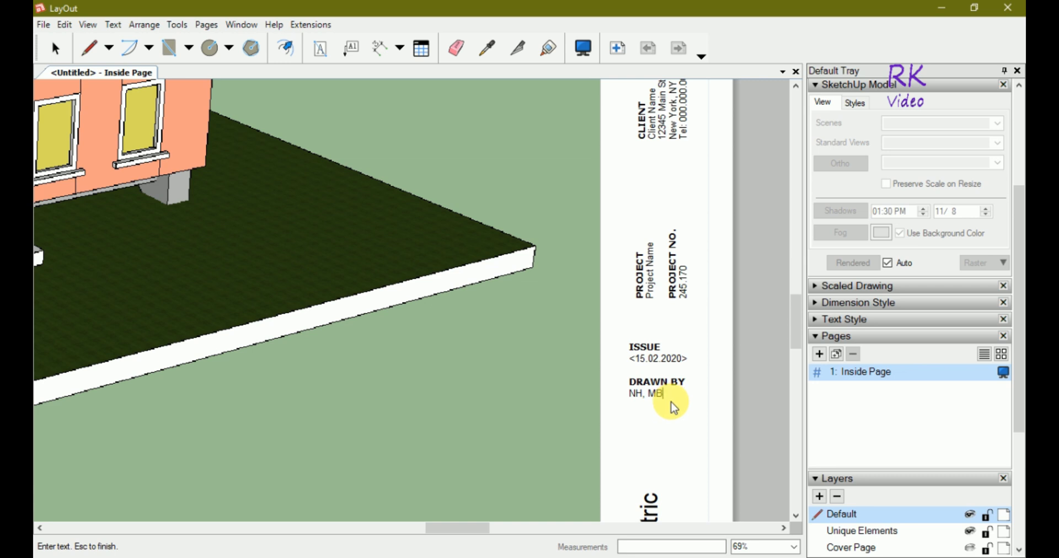
key("BackSpace")
key("BackSpace")
key("BackSpace")
key("BackSpace")
key("BackSpace")
key("BackSpace")
type("RK")
type(" In")
key("BackSpace")
type("Video")
key("Escape")
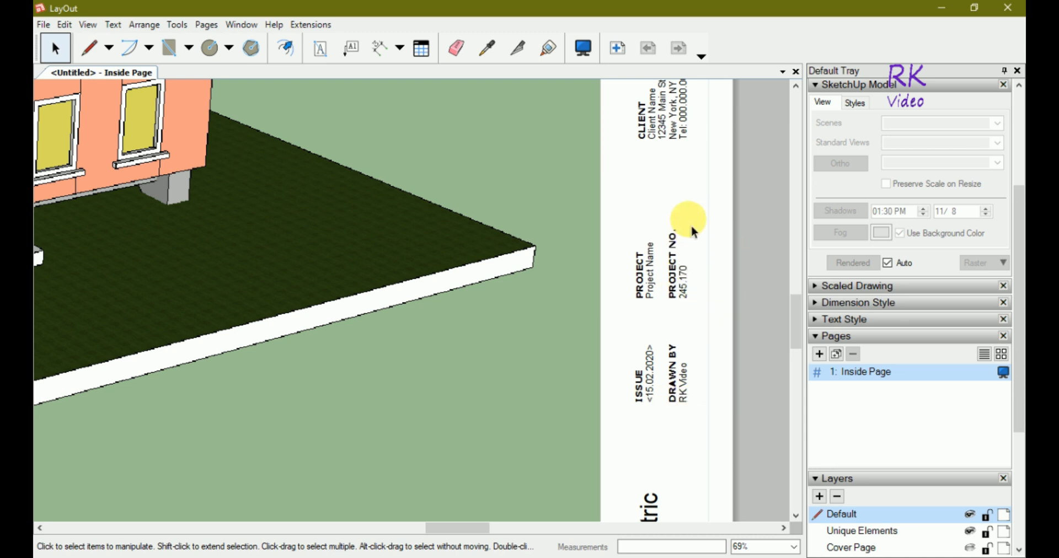
Replace the ProjectName placeholder with '3D Isometric Drawing' and clear the ProjectNumber placeholder.
scroll(689, 223, "up", 1)
left_click(684, 291)
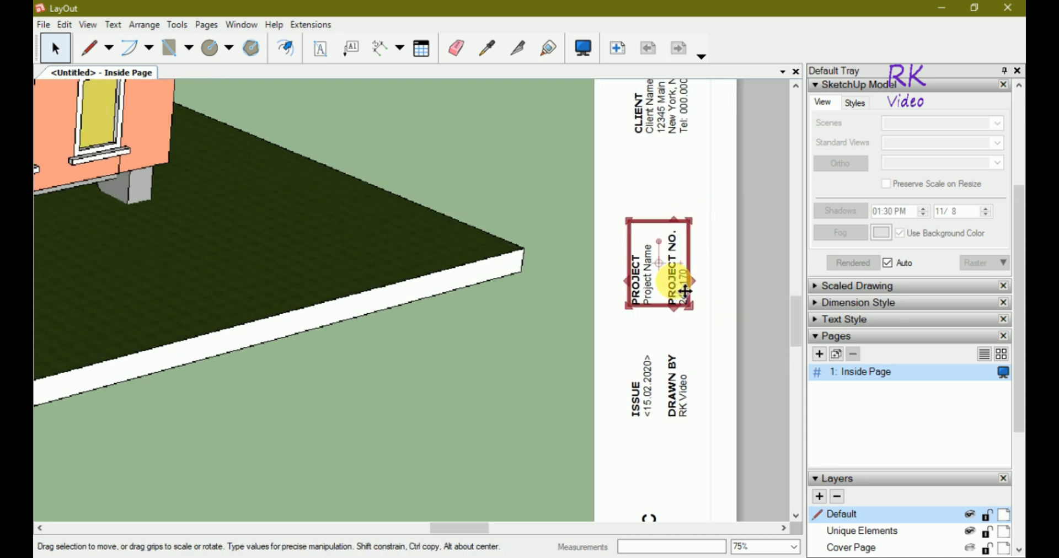
double_click(684, 290)
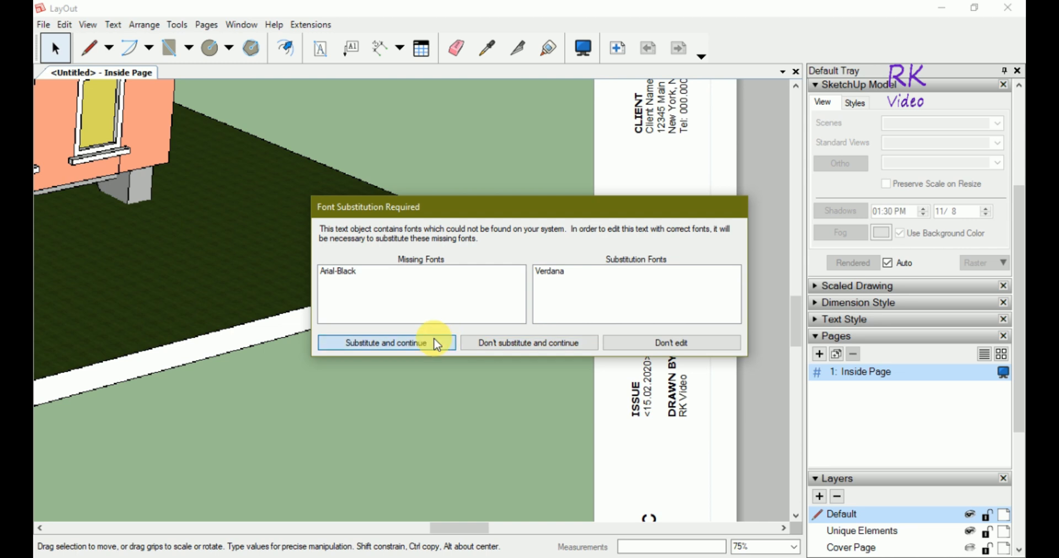
left_click(437, 345)
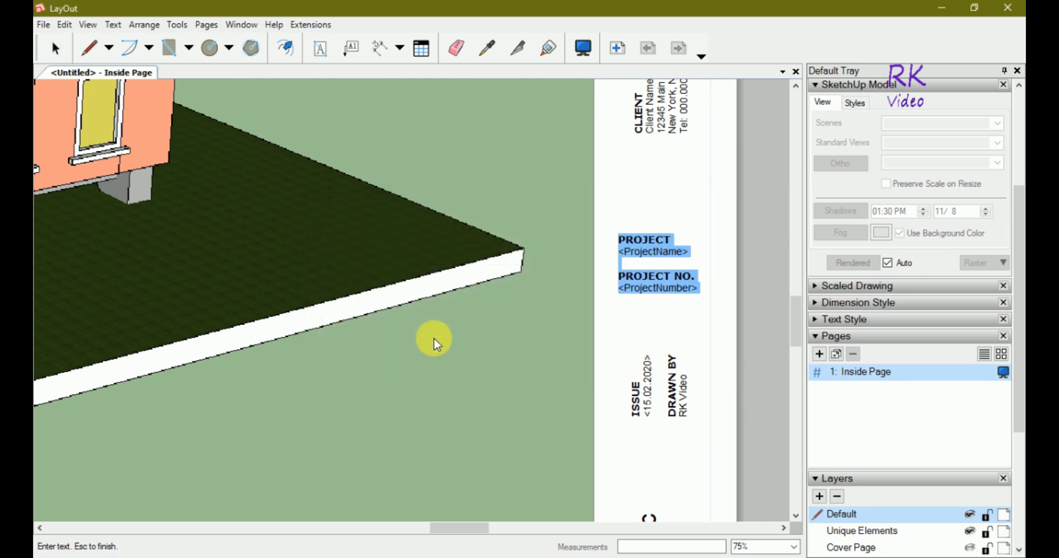
left_click(685, 252)
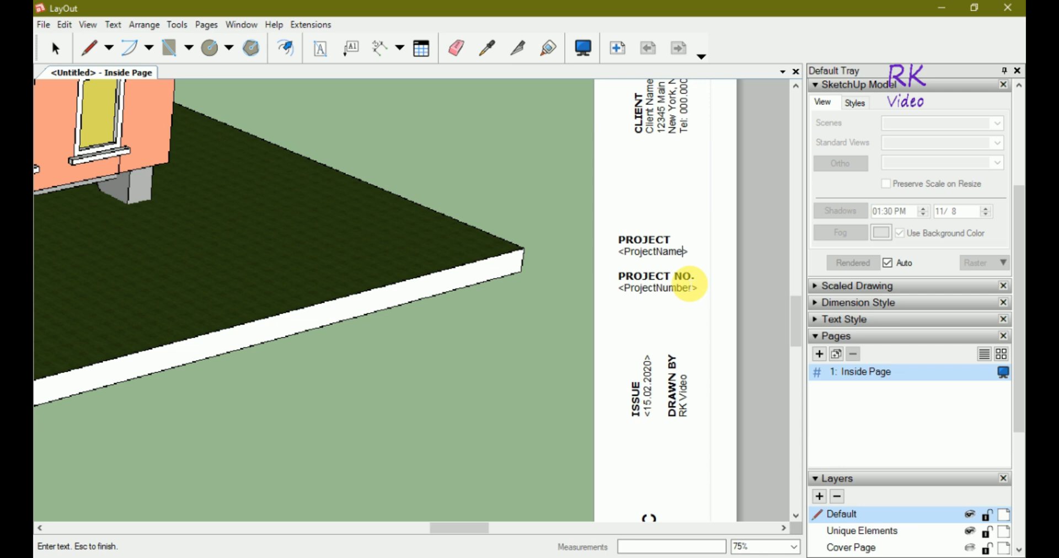
double_click(653, 255)
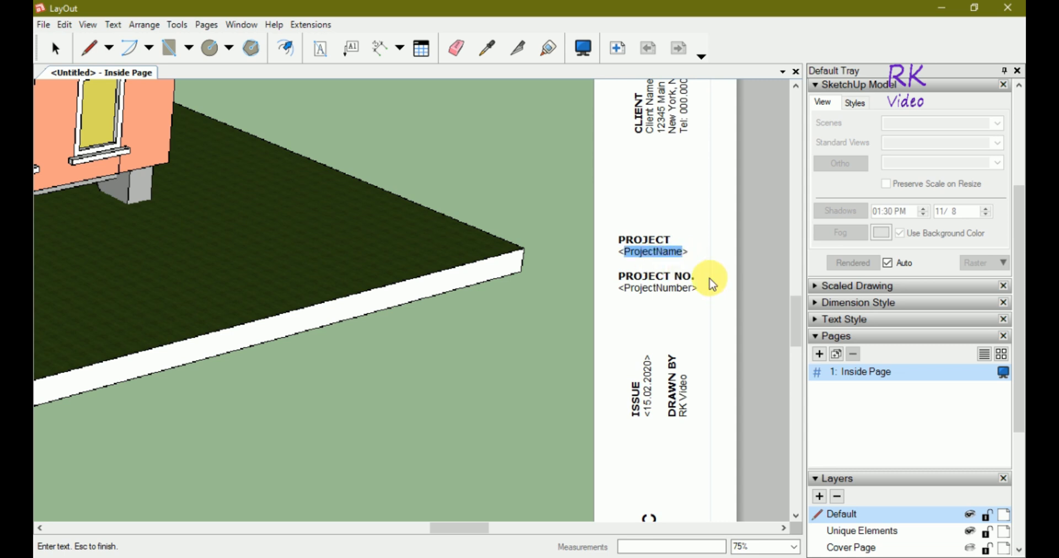
type("3")
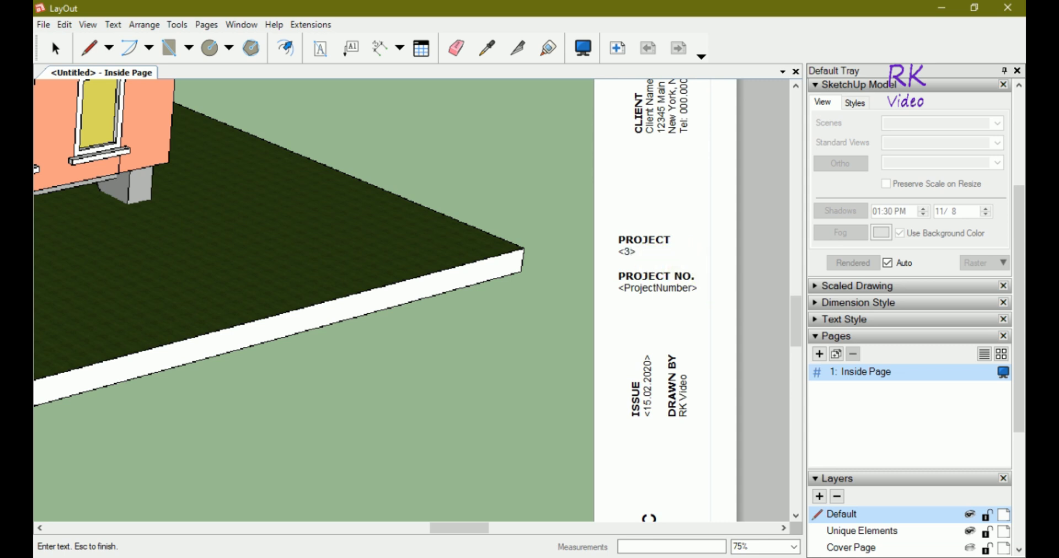
type("D Isometric Drawing")
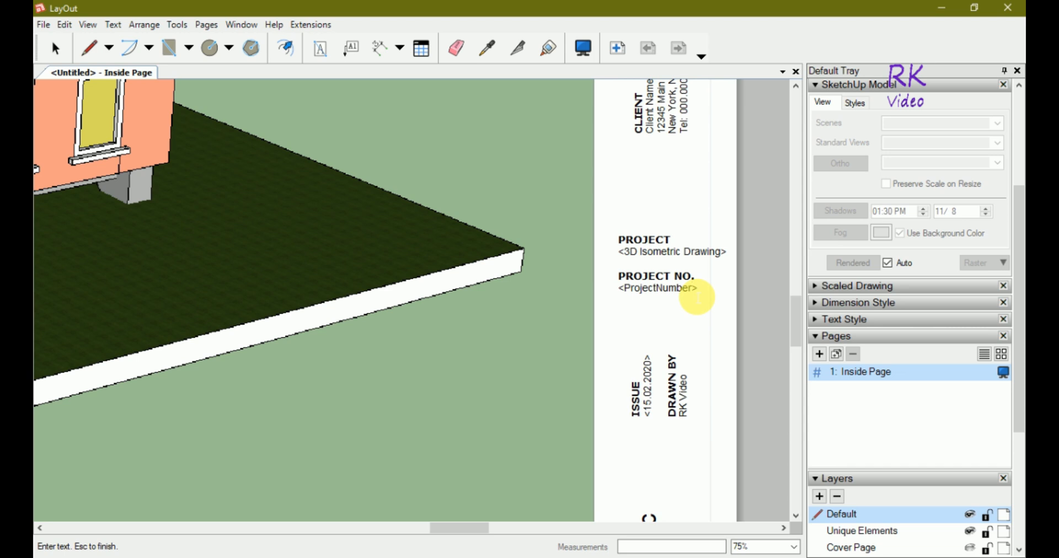
key("BackSpace")
key("BackSpace")
key("BackSpace")
key("BackSpace")
key("BackSpace")
key("BackSpace")
key("BackSpace")
key("BackSpace")
key("BackSpace")
key("BackSpace")
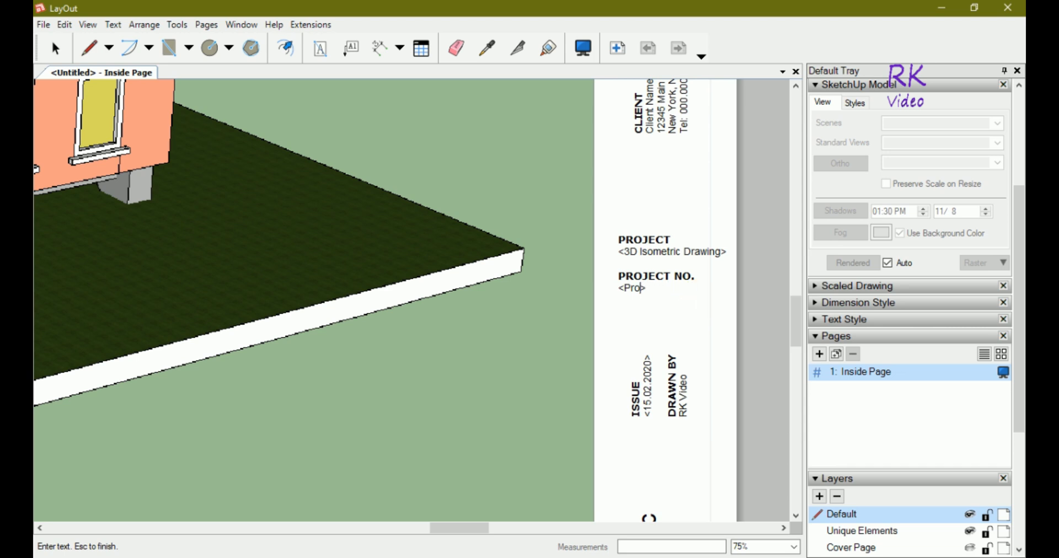
key("BackSpace")
key("BackSpace")
key("BackSpace")
Enter 01 as the project number and finish editing the project text.
type("01")
left_click(706, 302)
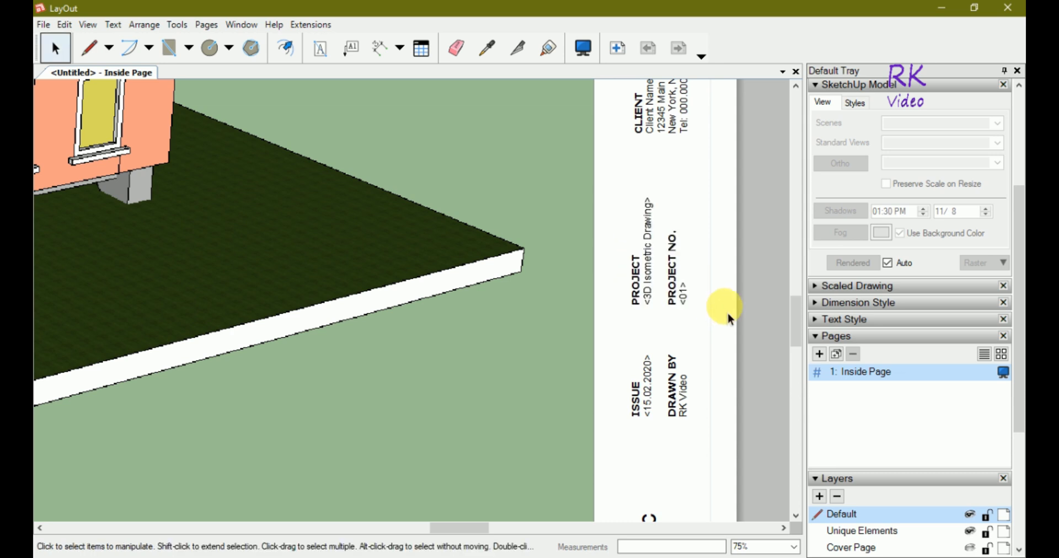
left_click(674, 427)
scroll(644, 486, "down", 2)
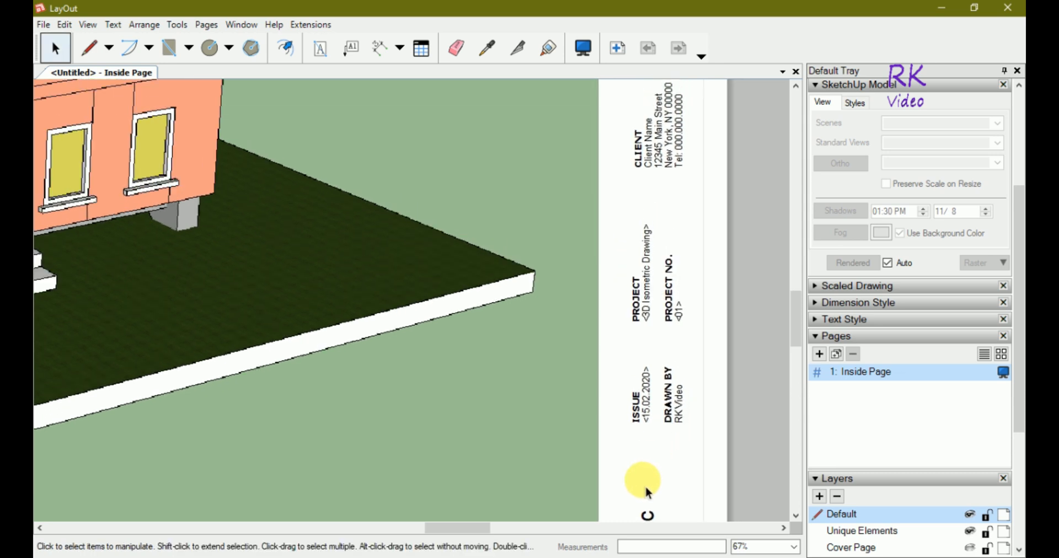
scroll(646, 488, "down", 3)
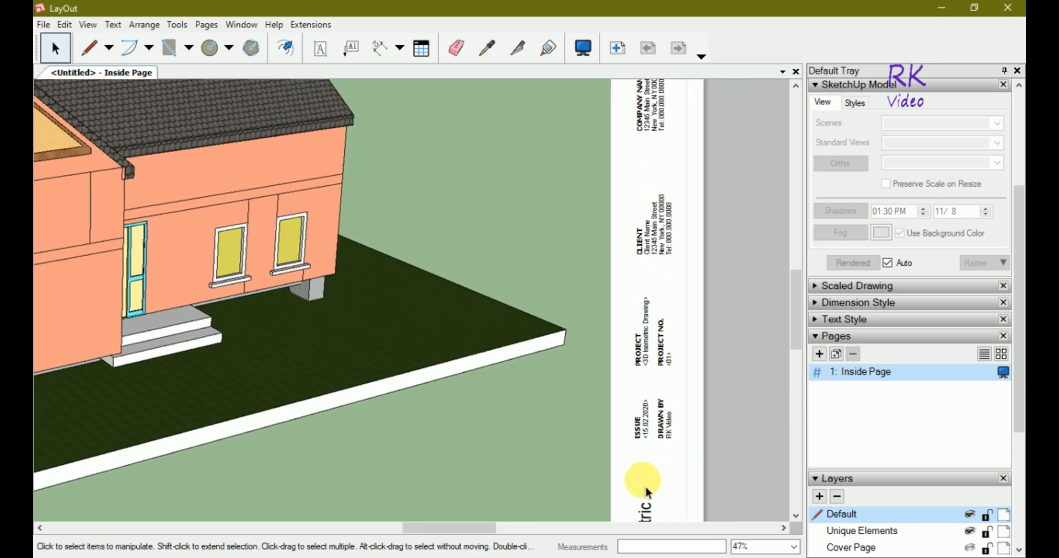
scroll(665, 181, "up", 3)
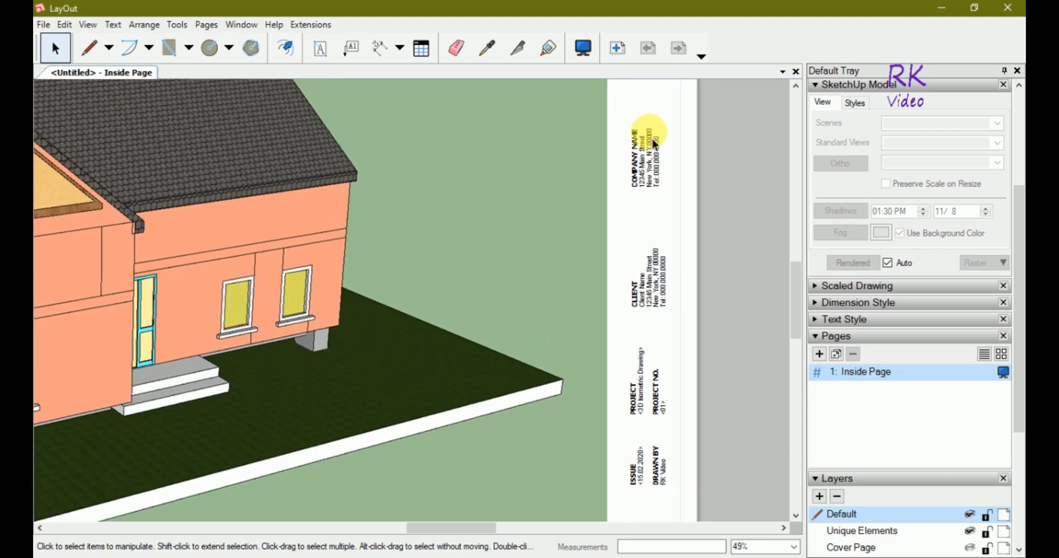
scroll(651, 140, "up", 1)
scroll(667, 344, "up", 2)
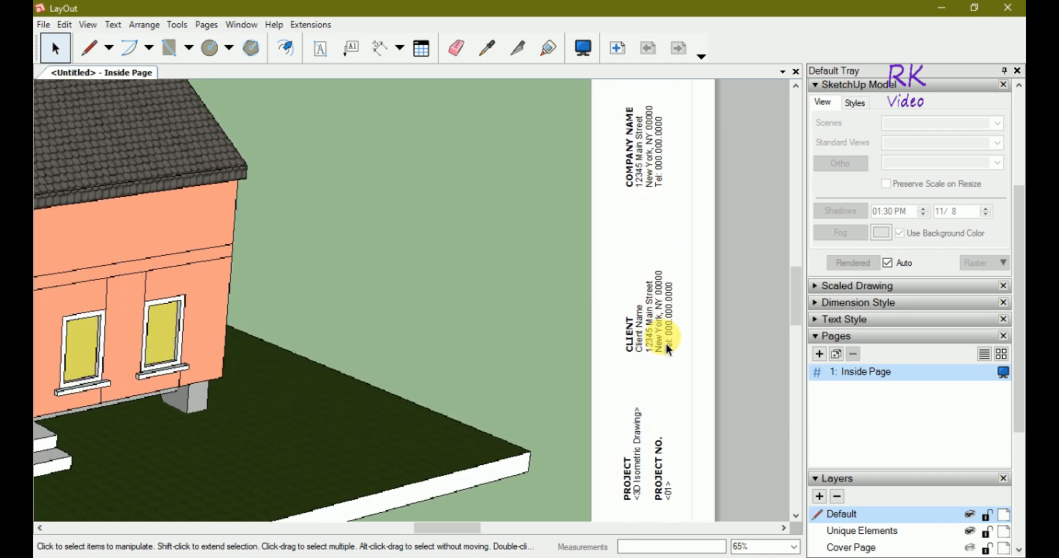
scroll(666, 346, "up", 2)
Fill the CLIENT placeholders with 'RK Services' and 'Delhi(India)', substituting the missing font.
double_click(653, 333)
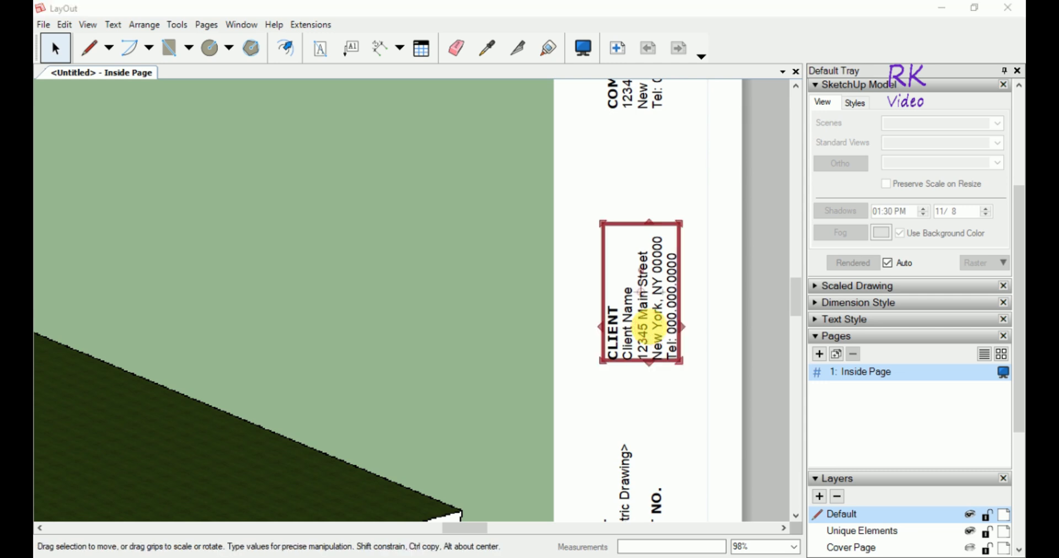
left_click(439, 345)
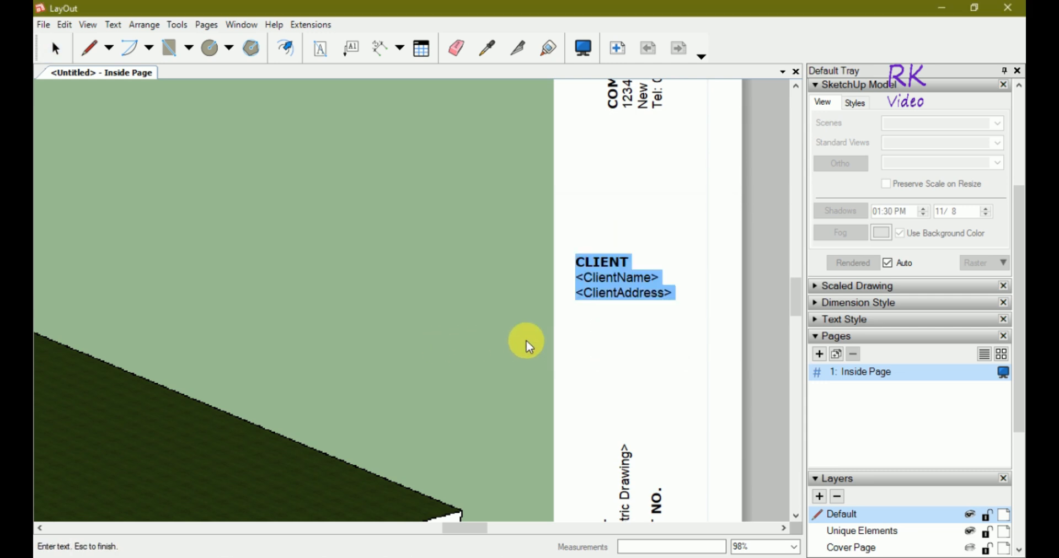
left_click(646, 278)
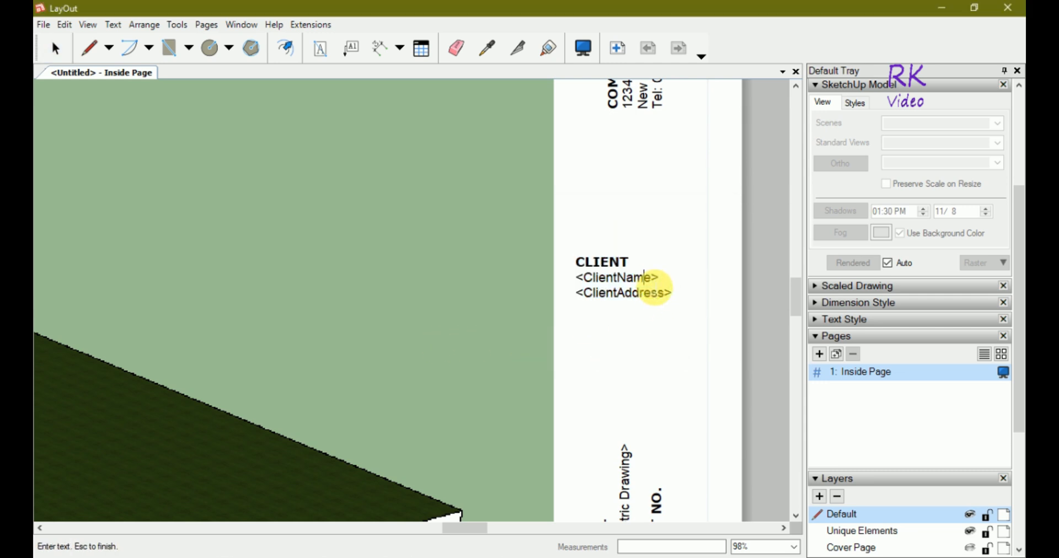
double_click(635, 277)
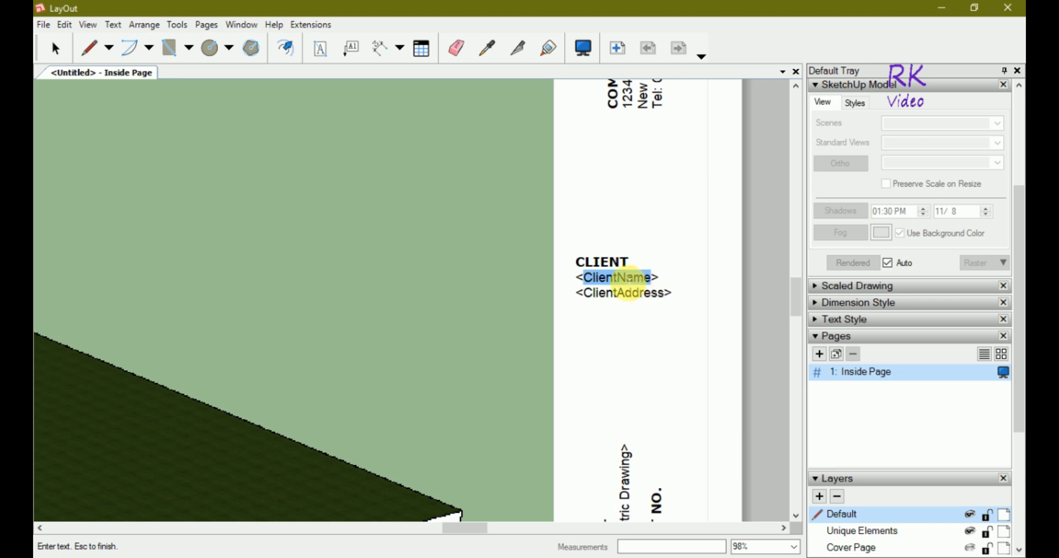
type("RK ")
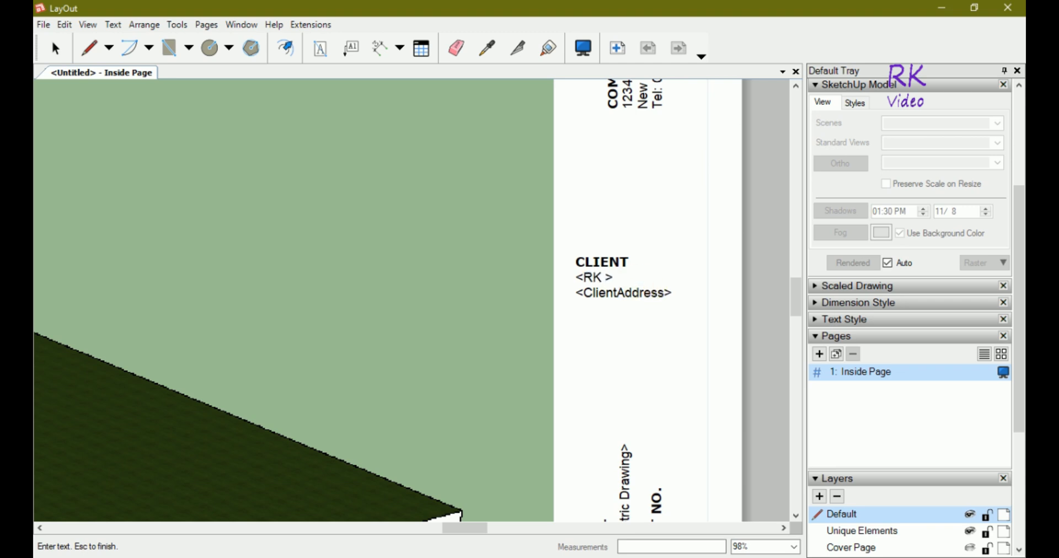
type("Services")
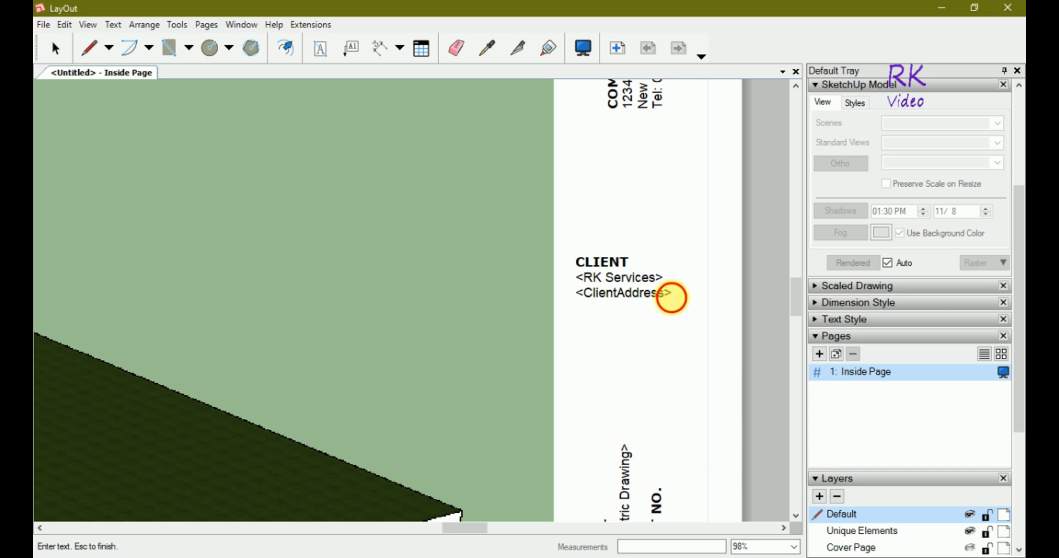
double_click(664, 298)
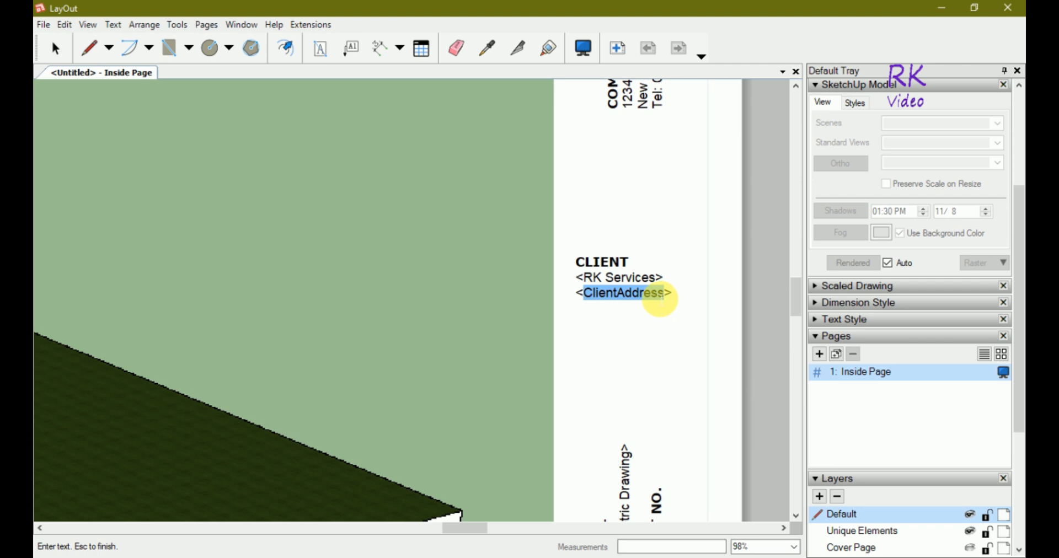
type("Delhi")
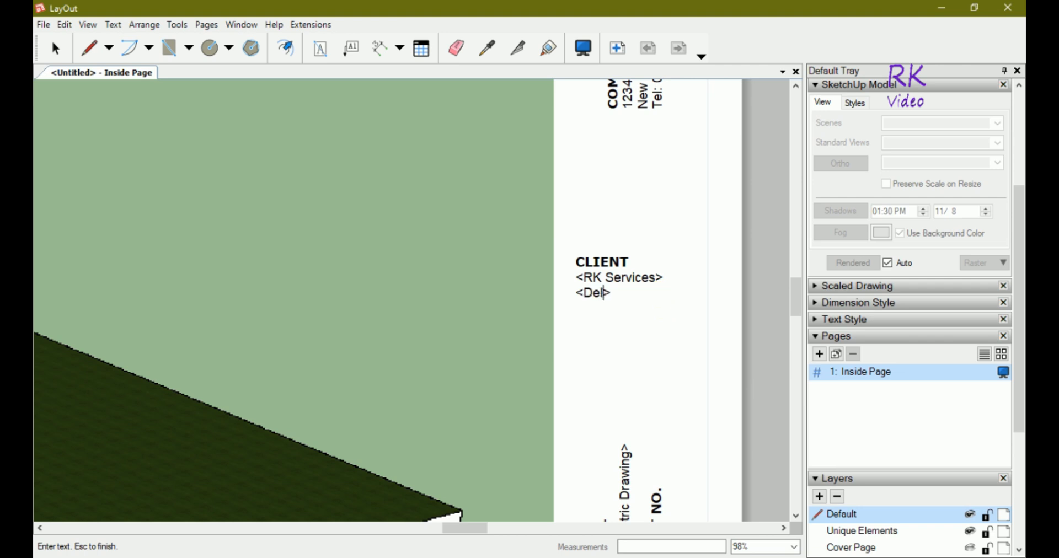
type("(India)")
key("Escape")
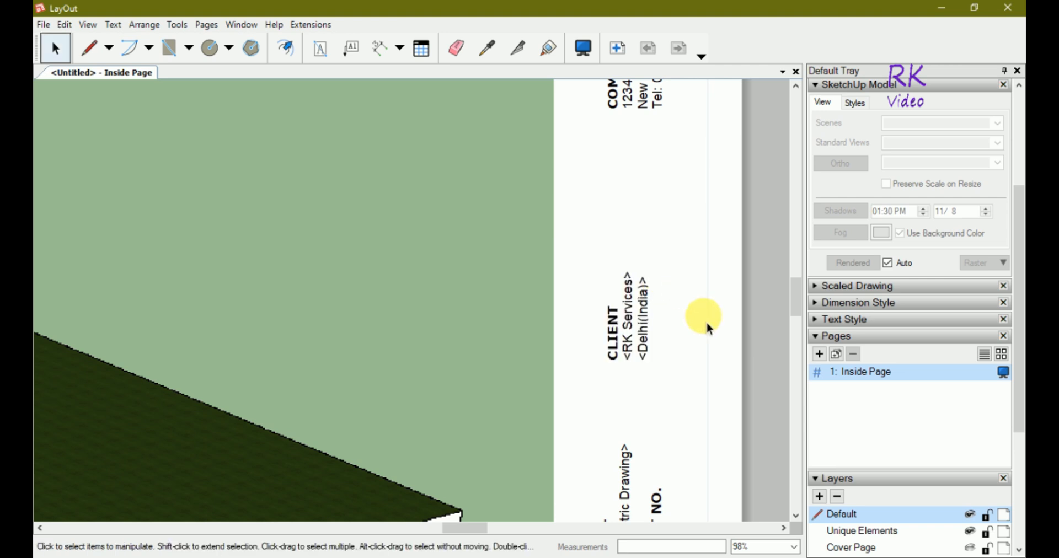
Correct the CLIENT name line to the client's full personal name.
scroll(671, 421, "down", 2)
scroll(674, 426, "down", 3)
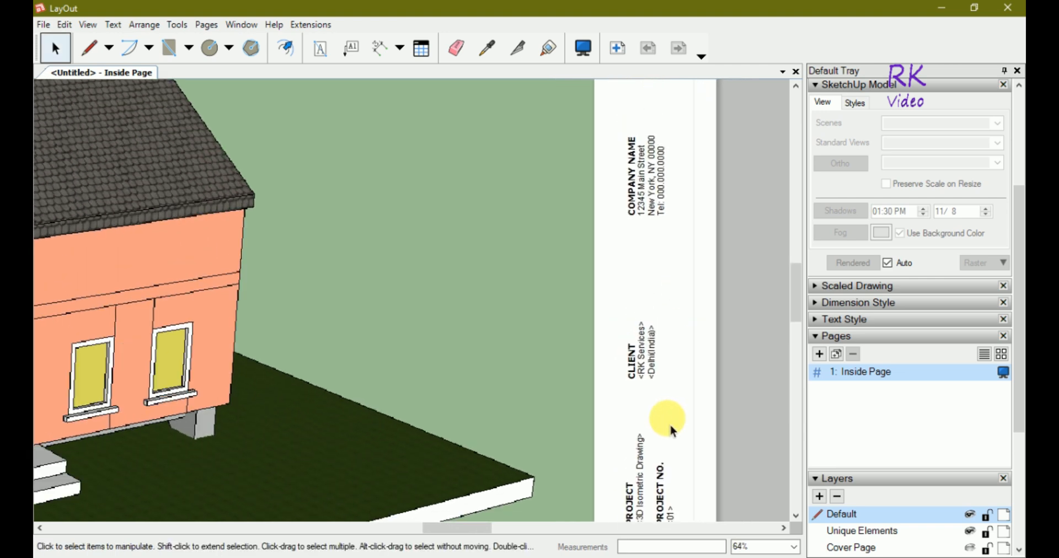
double_click(644, 359)
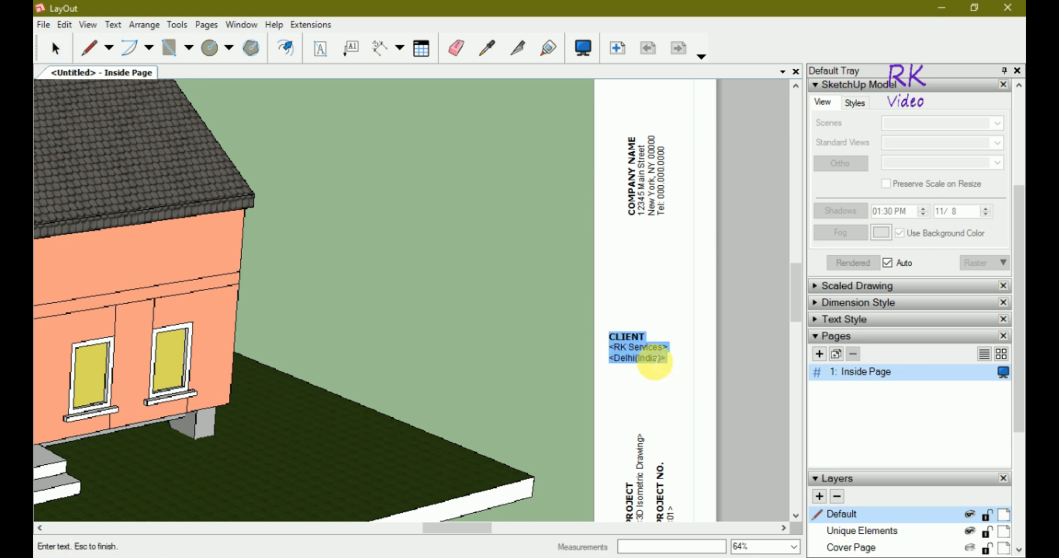
left_click(665, 348)
key("BackSpace")
key("BackSpace")
key("BackSpace")
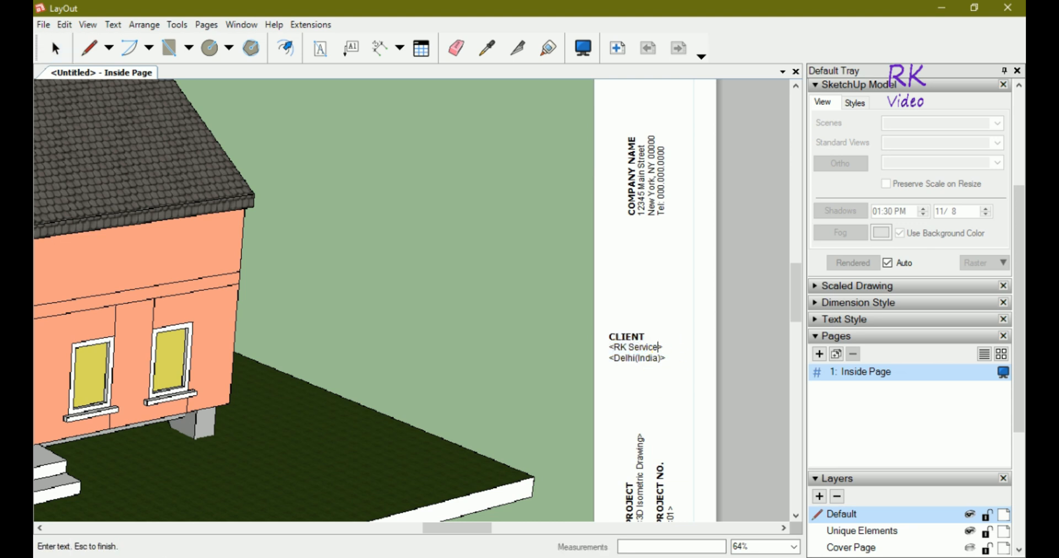
key("BackSpace")
key("BackSpace")
key("BackSpace")
key("BackSpace")
key("BackSpace")
key("BackSpace")
key("BackSpace")
key("Escape")
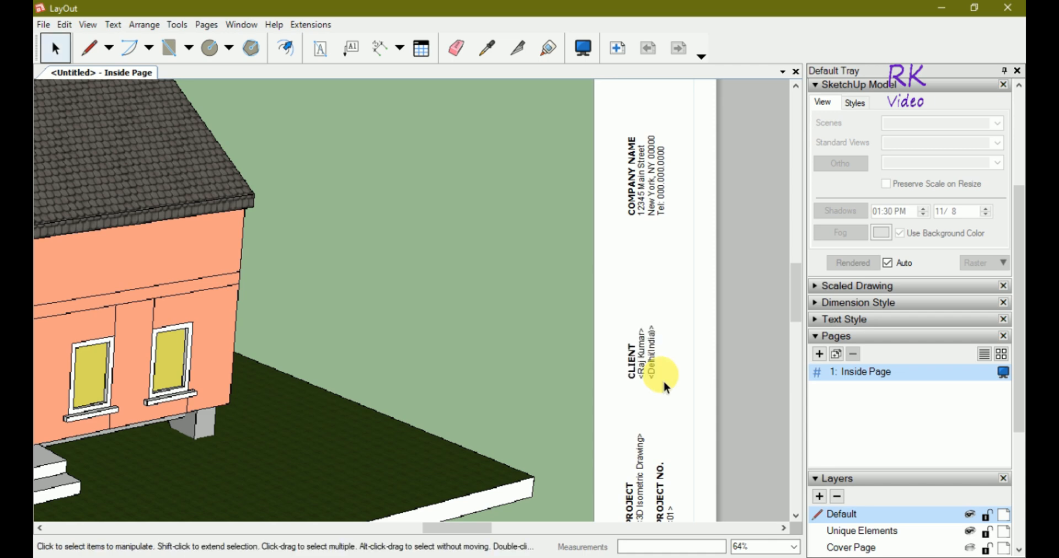
Replace the CompanyName and CompanyAddress placeholders with 'RK Services' and 'Delhi(India)'.
scroll(687, 327, "down", 1)
scroll(667, 376, "down", 4)
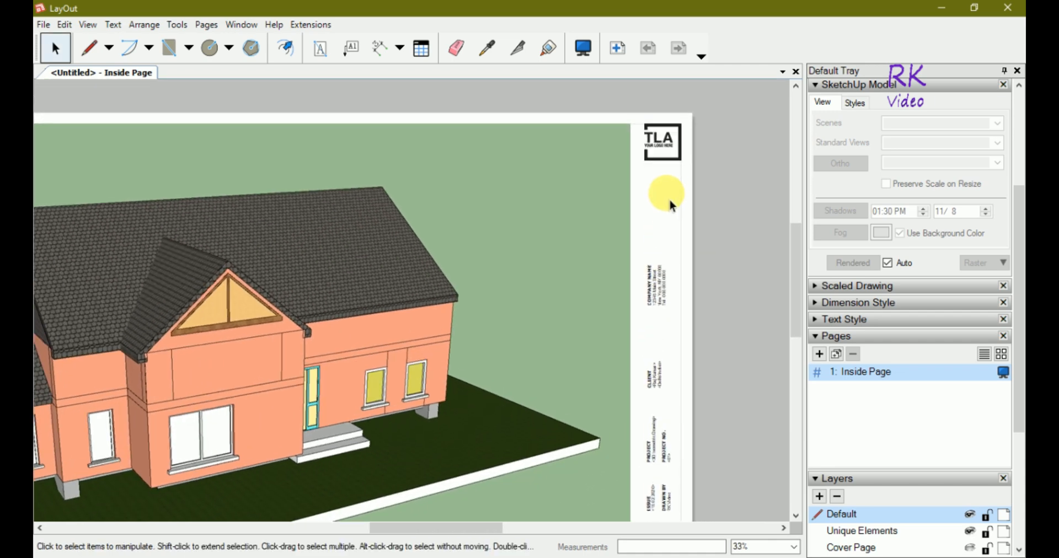
scroll(669, 200, "up", 4)
scroll(656, 386, "up", 3)
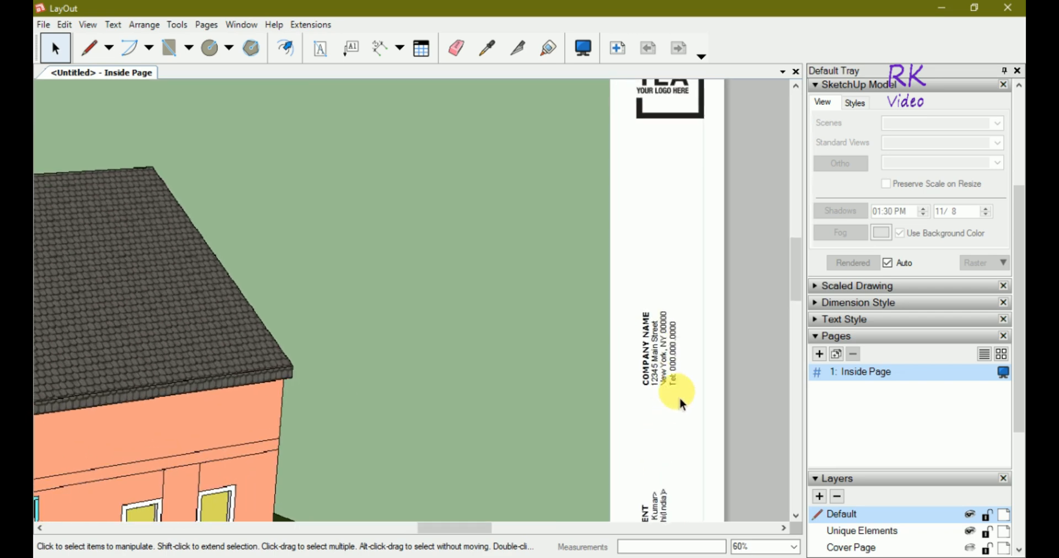
scroll(681, 356, "up", 1)
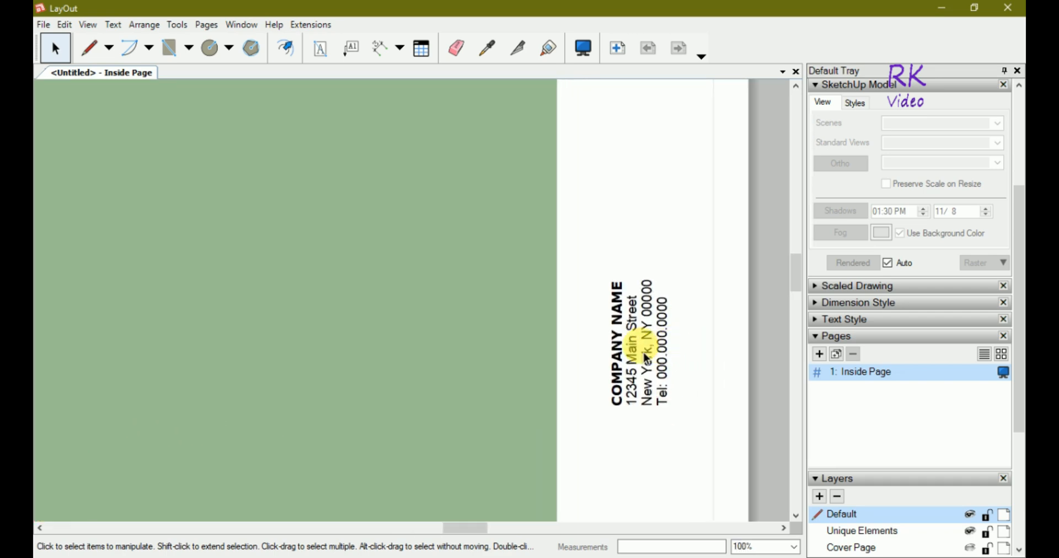
double_click(643, 348)
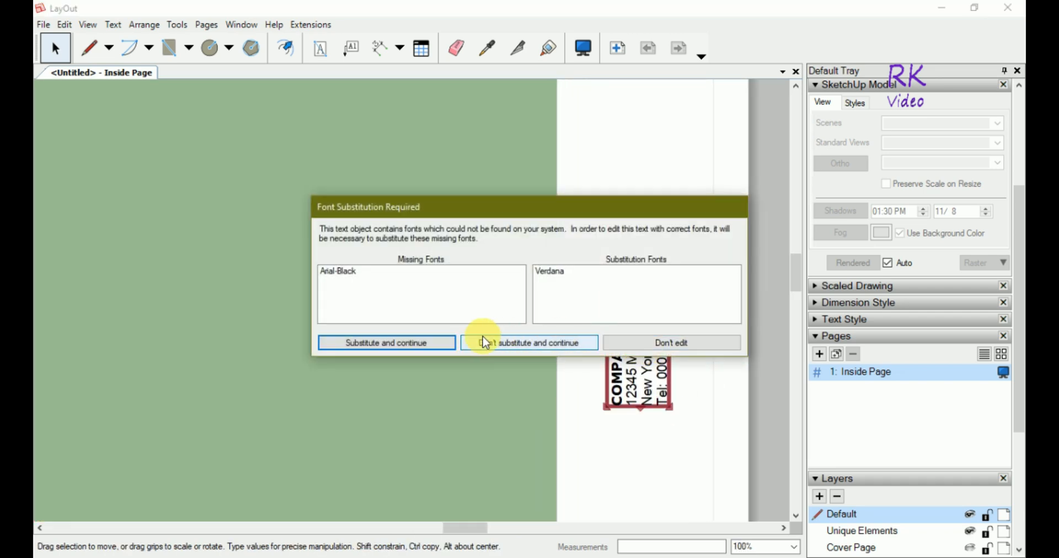
left_click(437, 340)
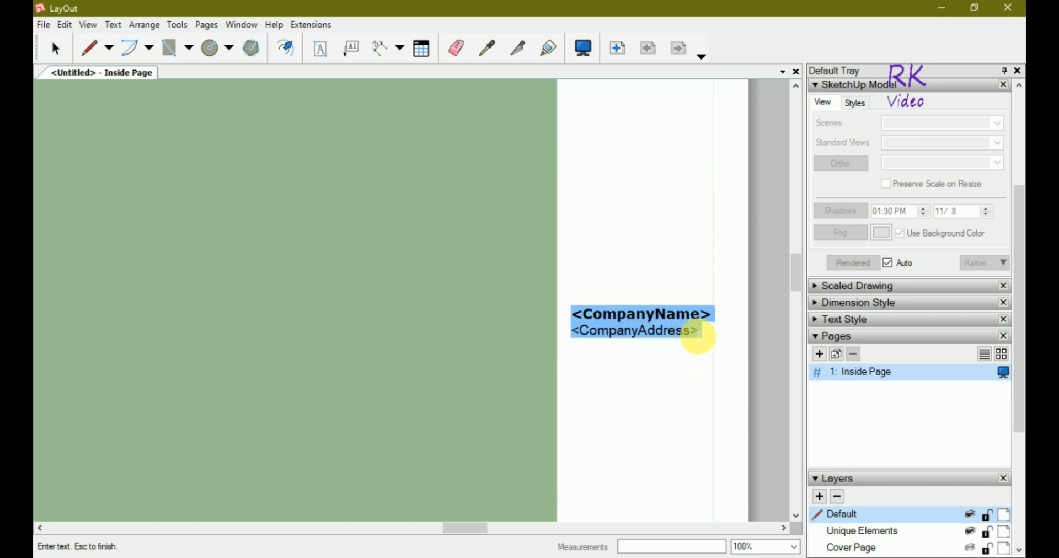
left_click(694, 332)
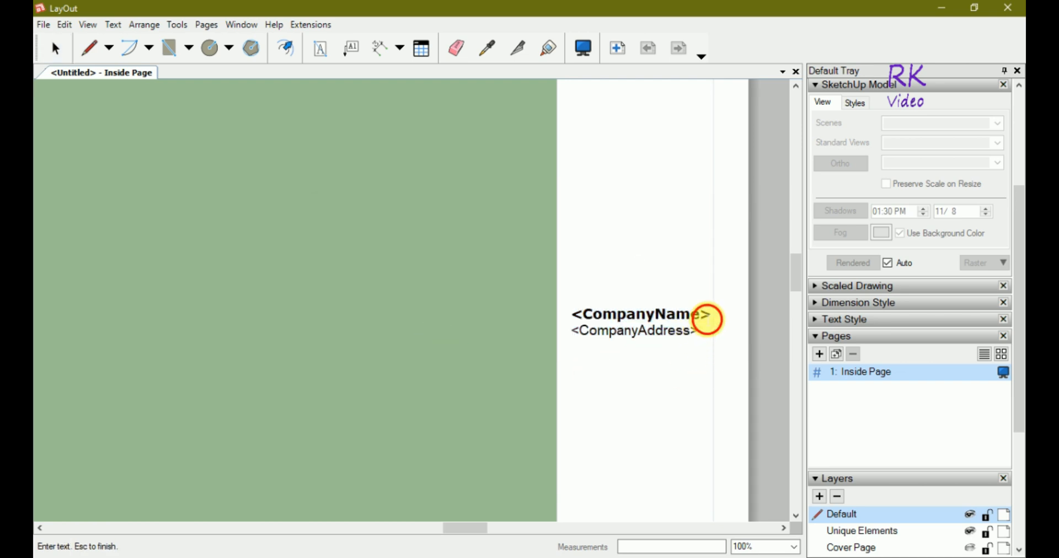
double_click(689, 314)
type("RK ")
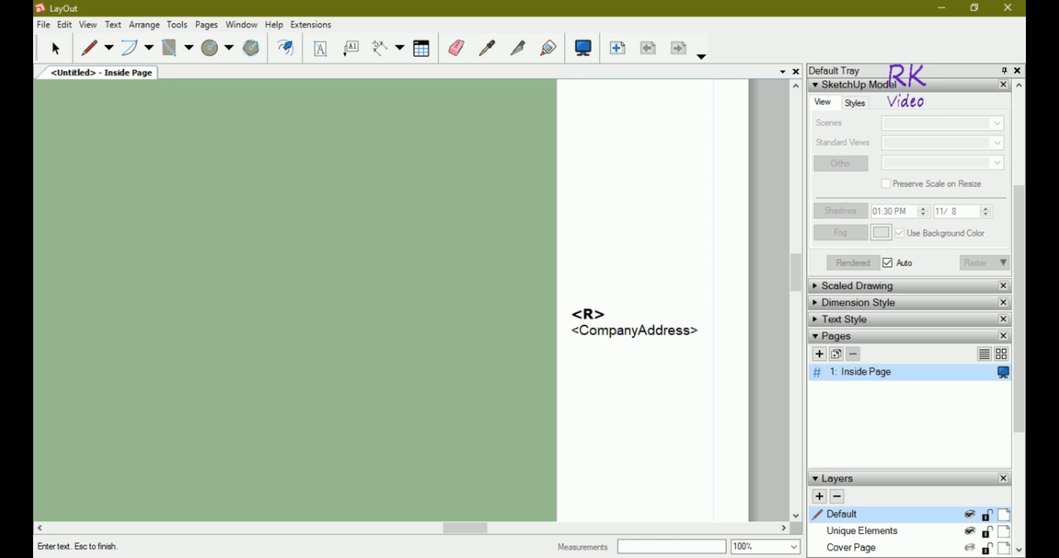
type("Services")
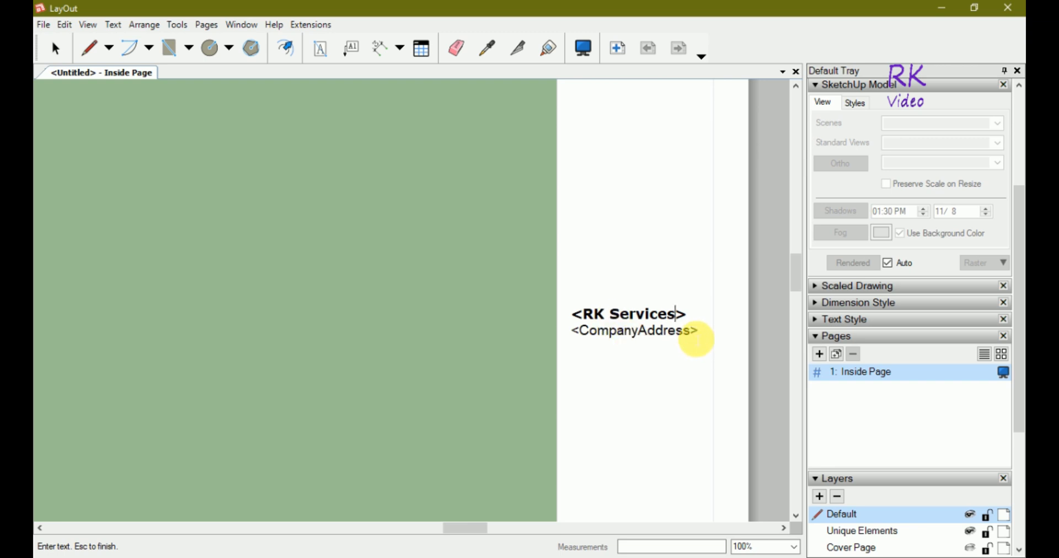
double_click(641, 331)
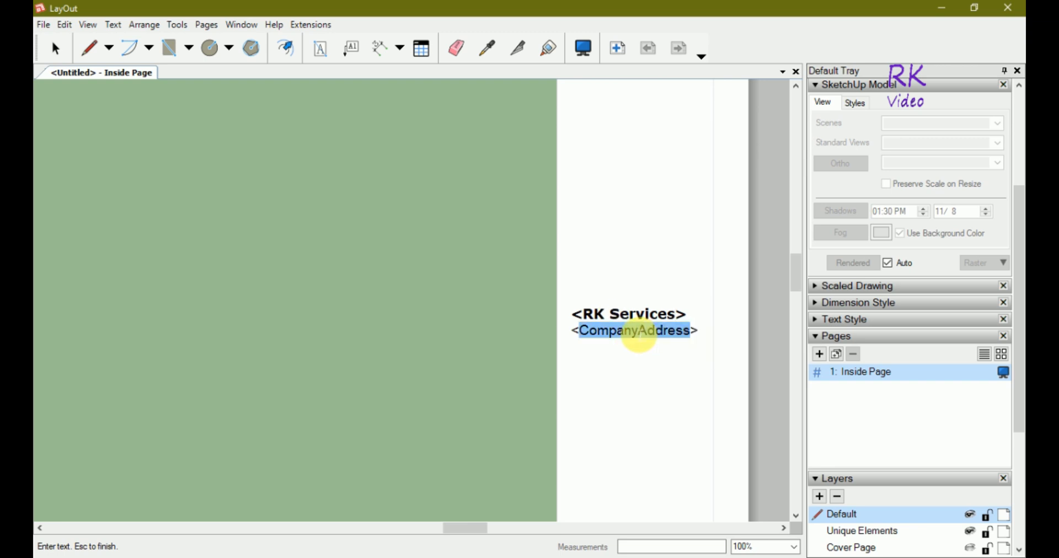
type("Delhi")
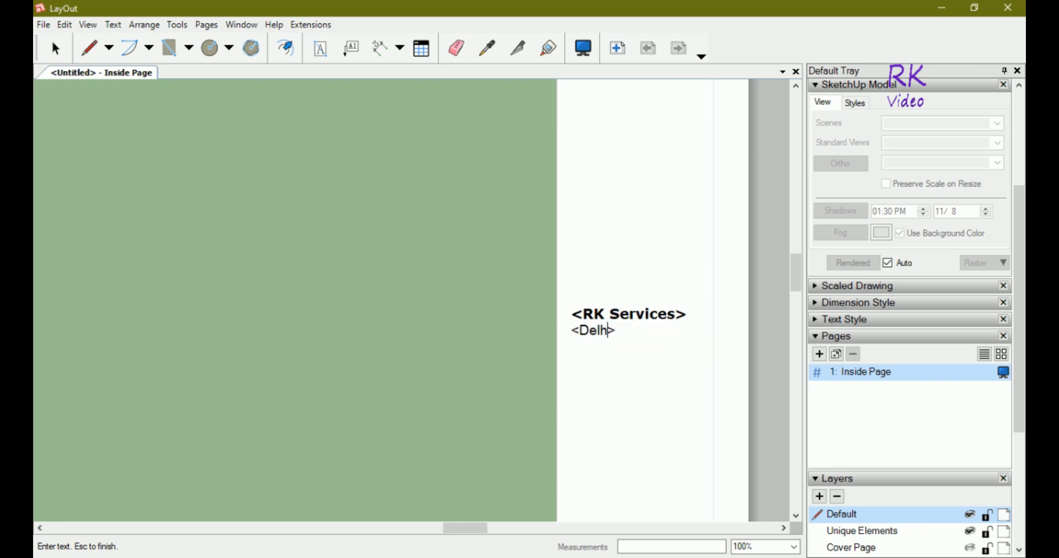
type("(India)")
key("Escape")
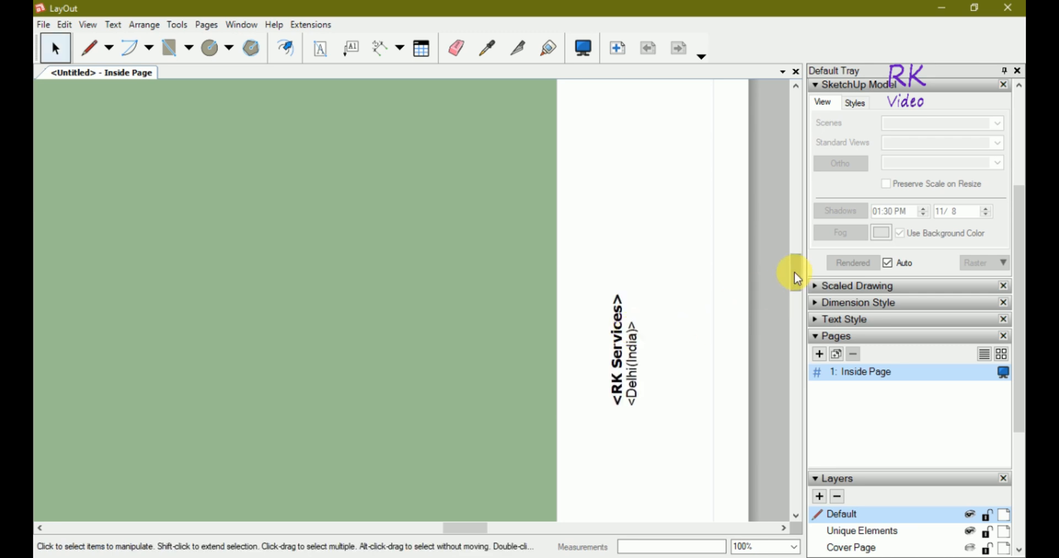
Place the PCADD7 image over the TLA logo and scale it to fill the logo square.
left_click_drag(794, 272, 799, 243)
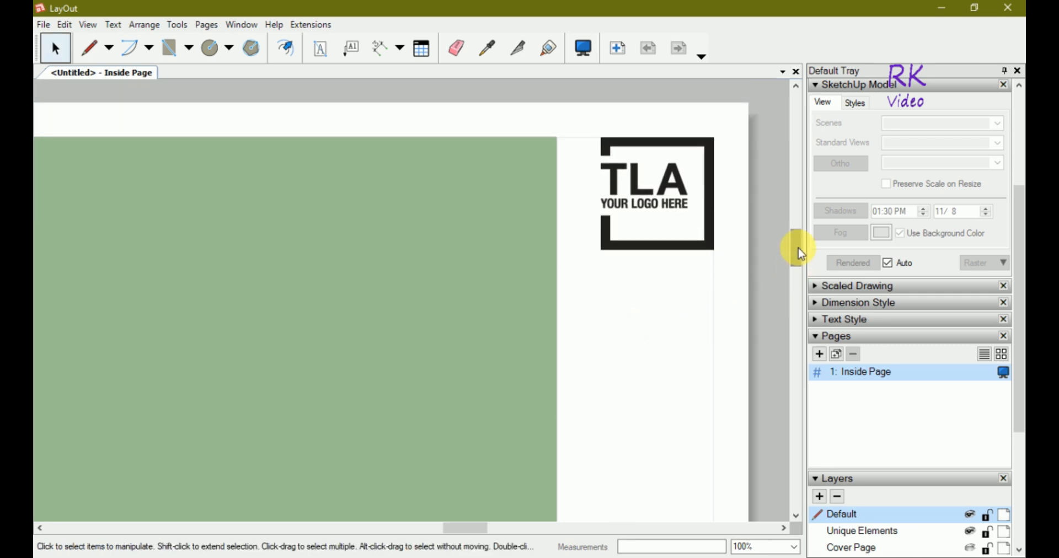
left_click(660, 205)
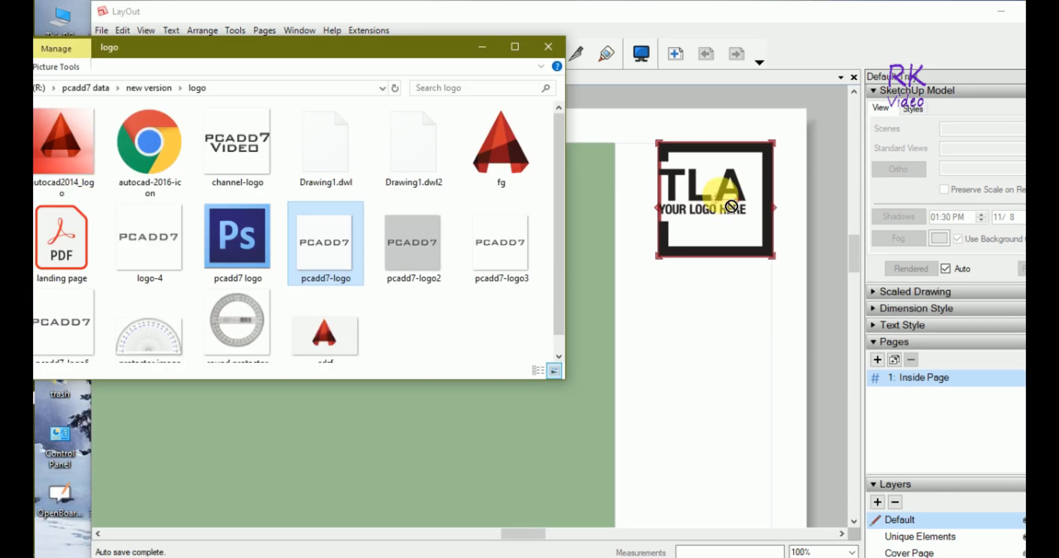
left_click_drag(716, 195, 730, 186)
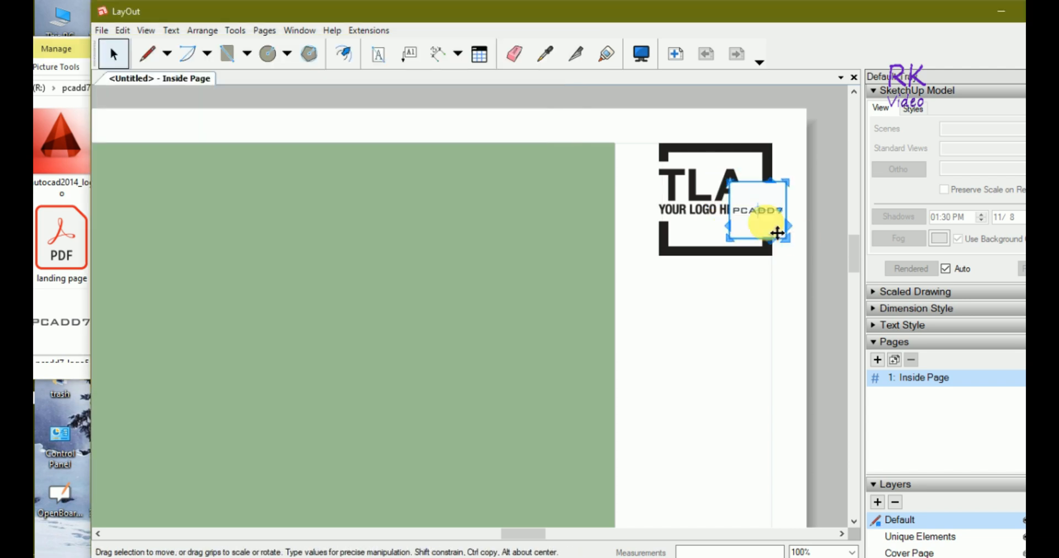
mouse_move(767, 215)
left_mouse_down()
mouse_move(723, 191)
mouse_move(706, 196)
mouse_move(717, 204)
left_mouse_up()
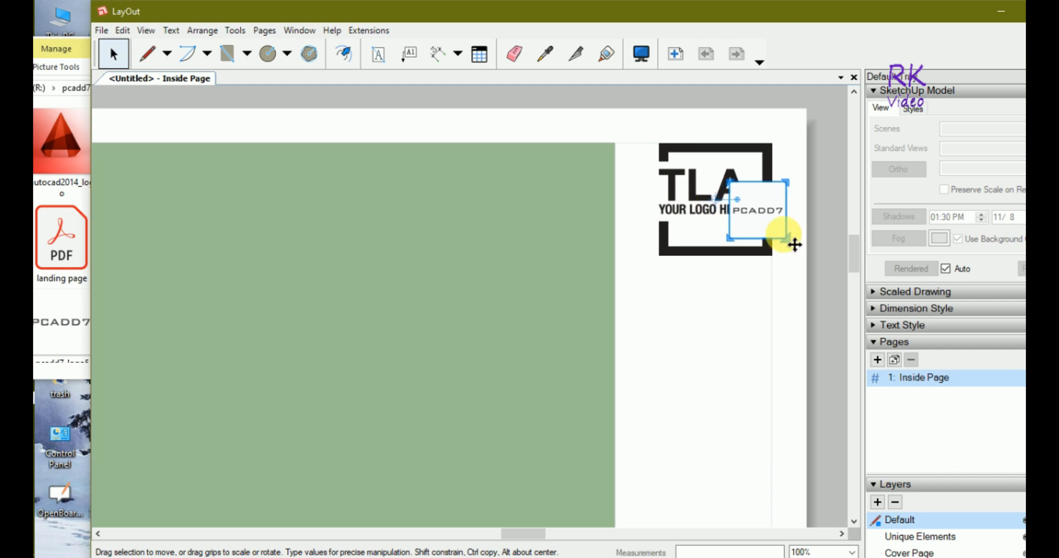
left_click_drag(774, 231, 774, 255)
left_click_drag(689, 169, 673, 158)
left_click_drag(779, 258, 786, 266)
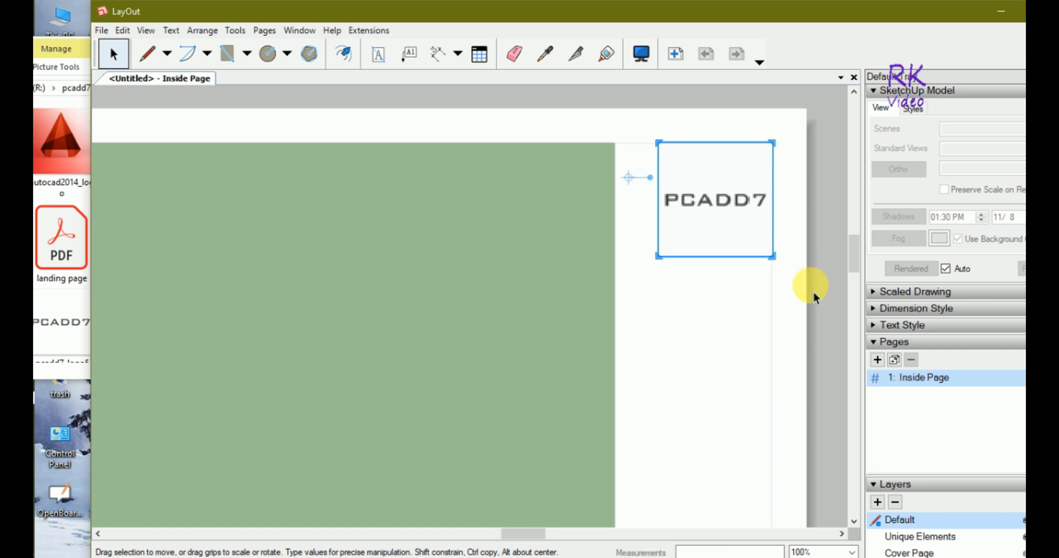
left_click(792, 298)
Zoom out to show the whole sheet and maximize the LayOut window.
scroll(688, 167, "down", 5)
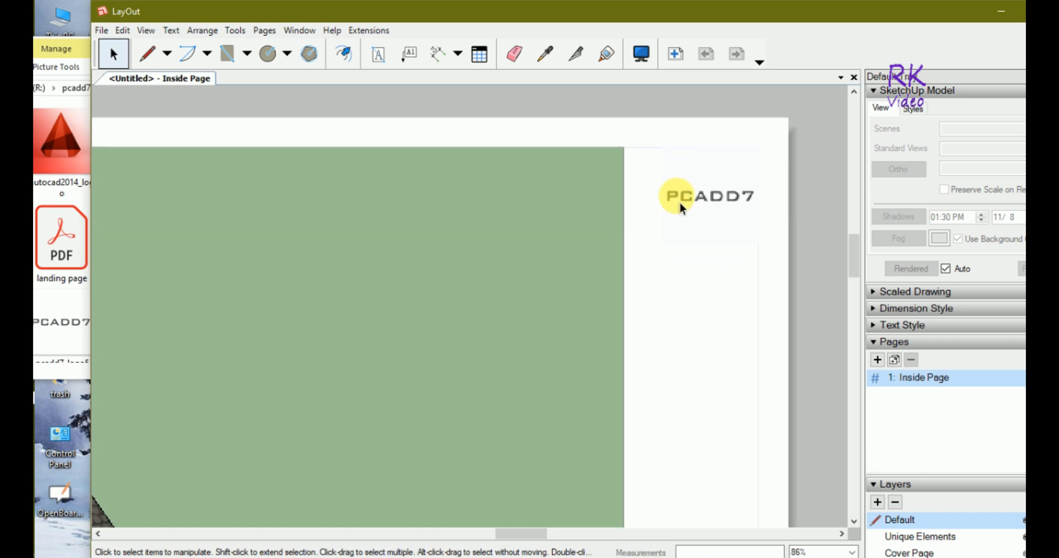
scroll(725, 247, "down", 4)
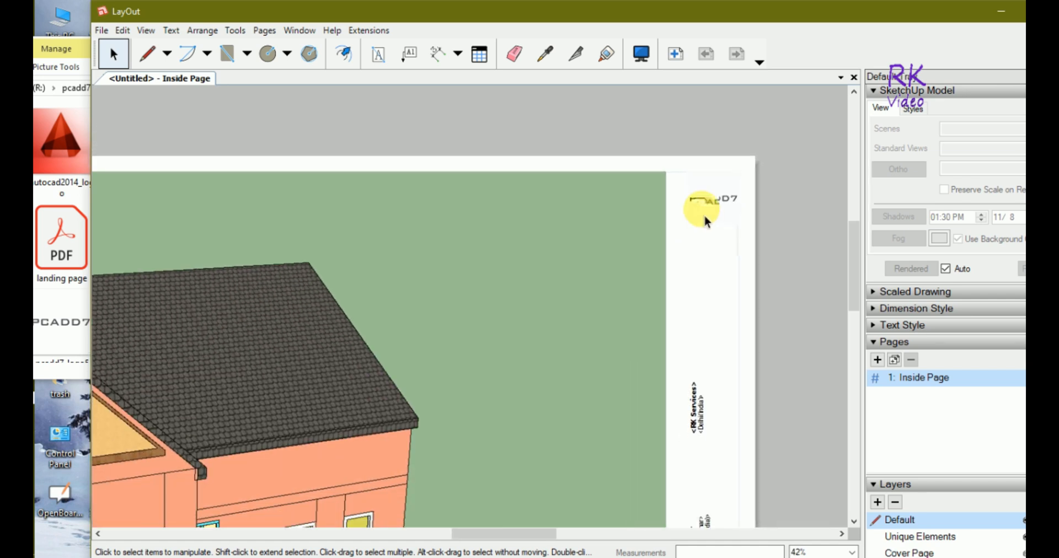
scroll(717, 206, "down", 3)
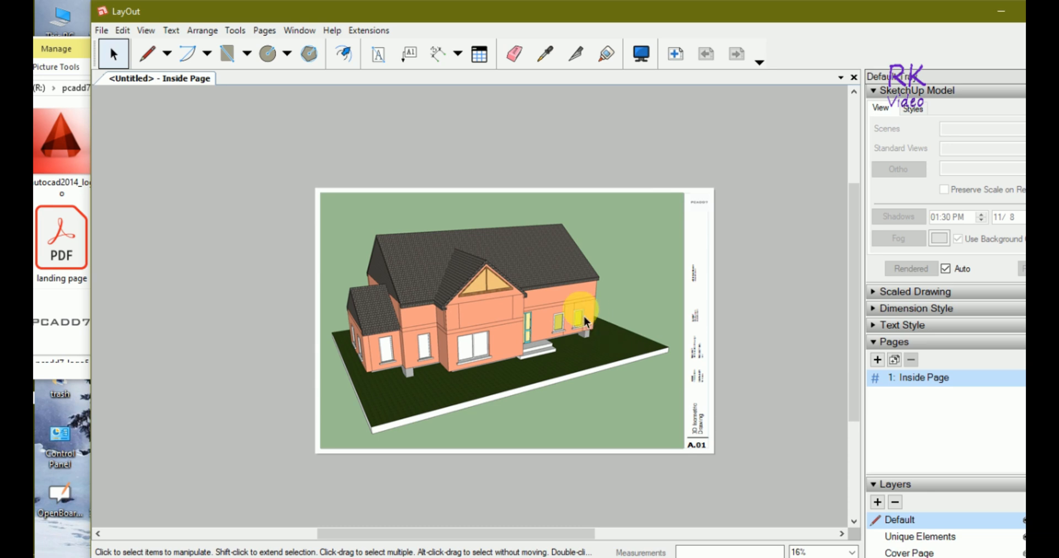
scroll(698, 376, "up", 3)
scroll(744, 396, "up", 1)
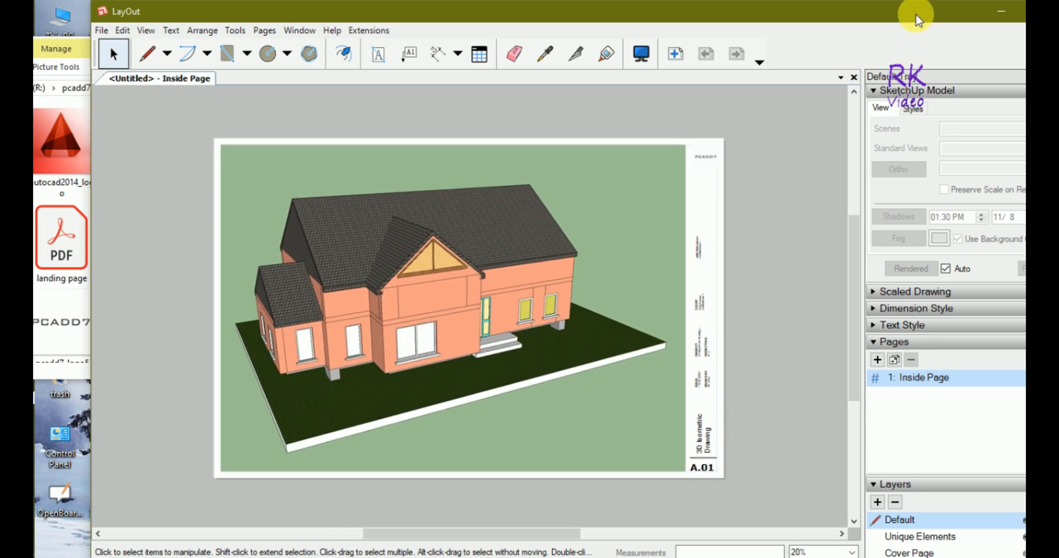
left_click_drag(911, 11, 876, 12)
left_click(1007, 11)
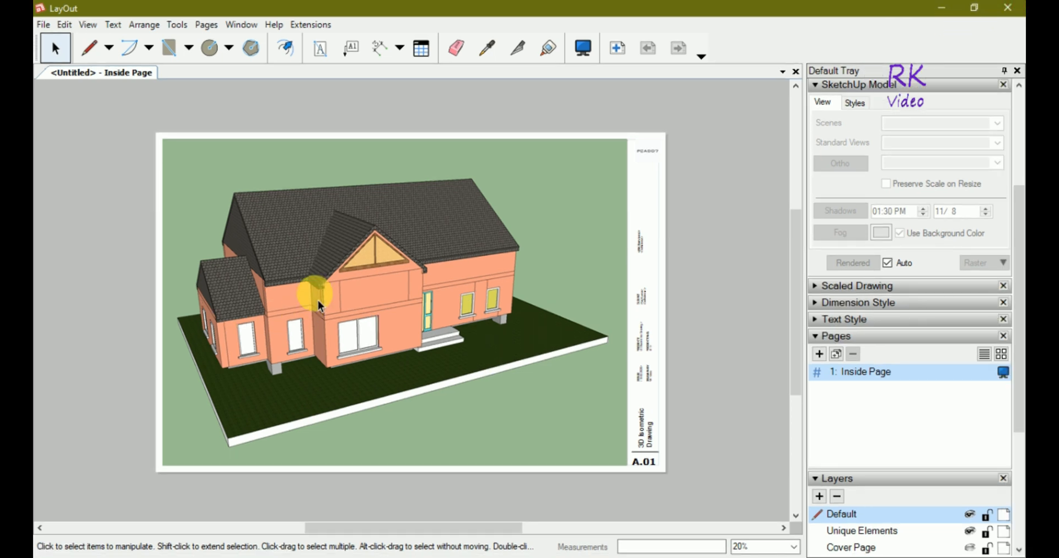
scroll(320, 305, "up", 1)
scroll(320, 305, "up", 1)
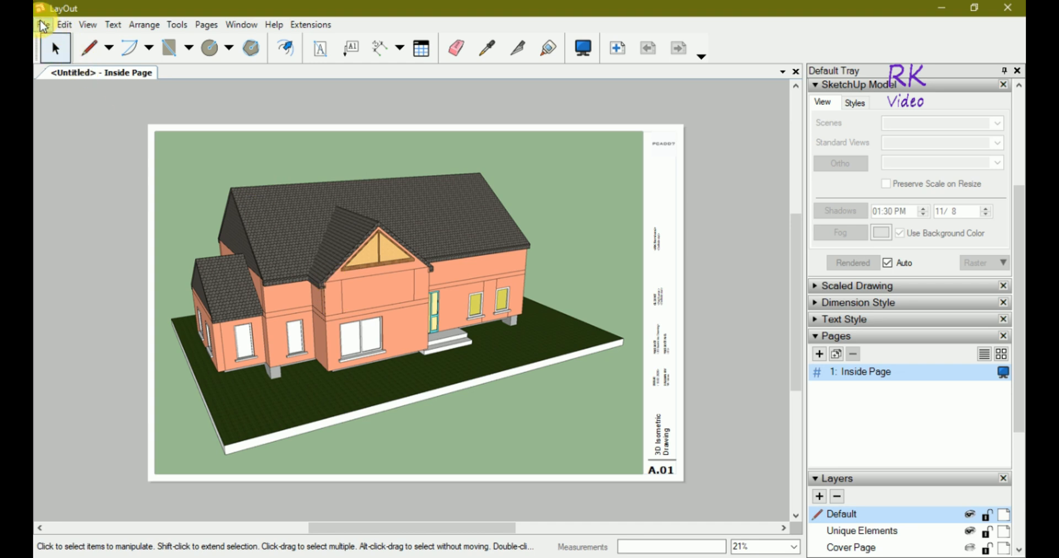
Export the sheet as PDF '3d Isometric Drawing Layout' to the Desktop.
left_click(43, 25)
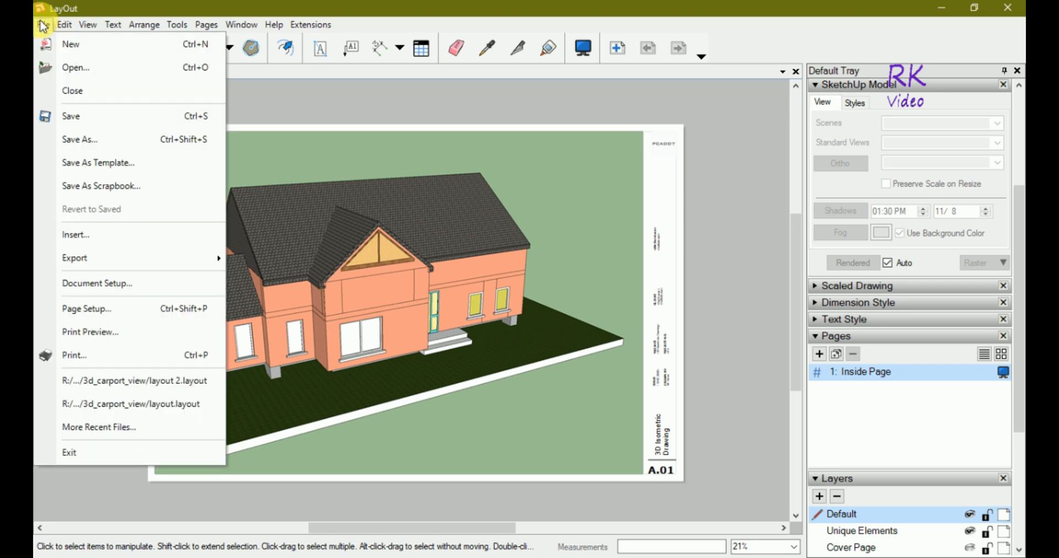
mouse_move(212, 257)
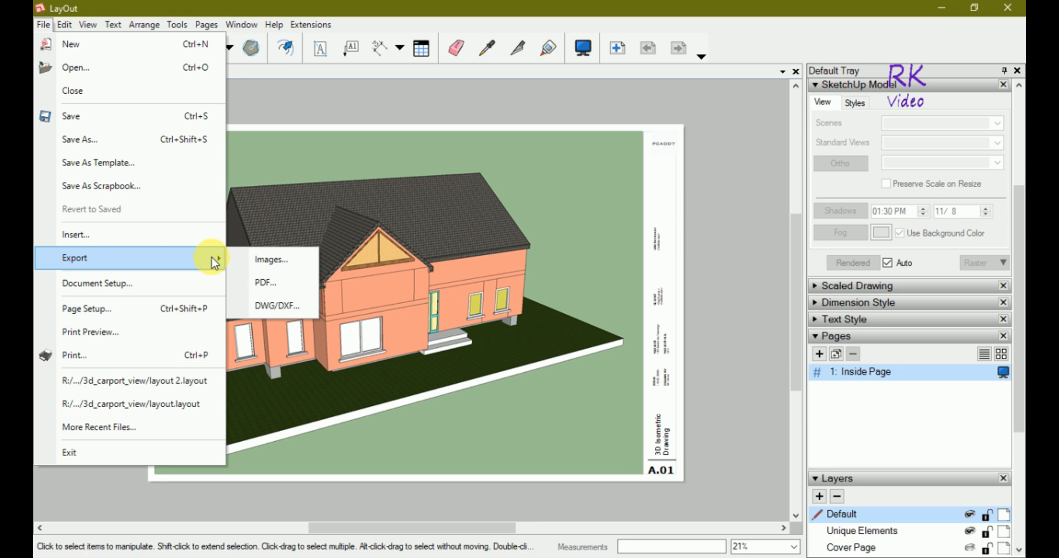
left_click(262, 283)
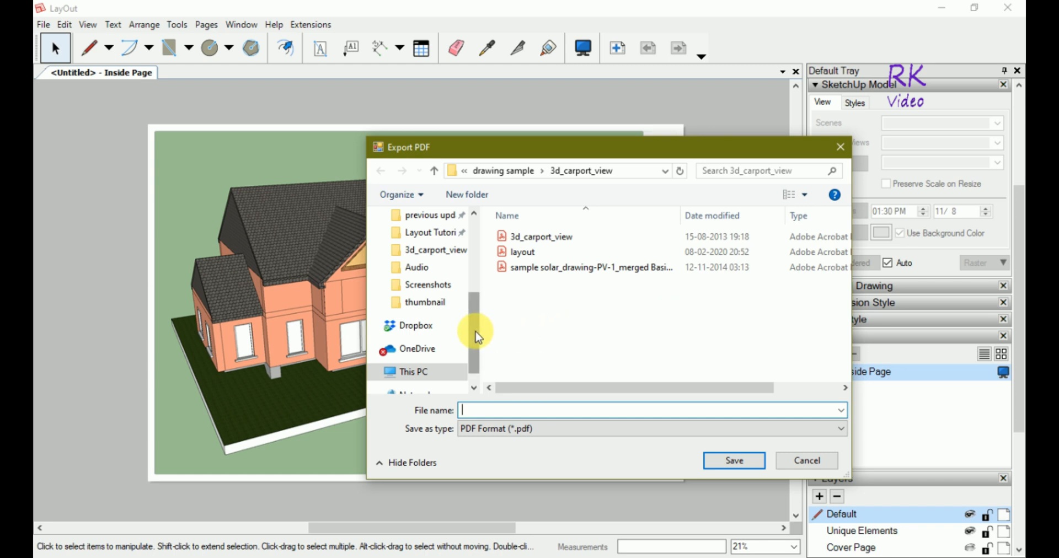
left_click_drag(478, 338, 473, 227)
left_click(431, 244)
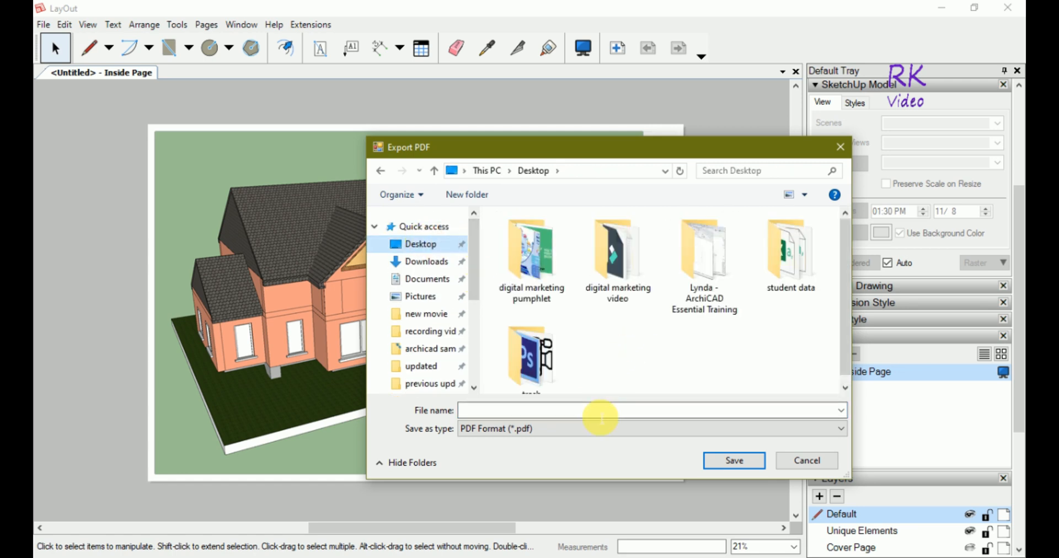
type("3d ls")
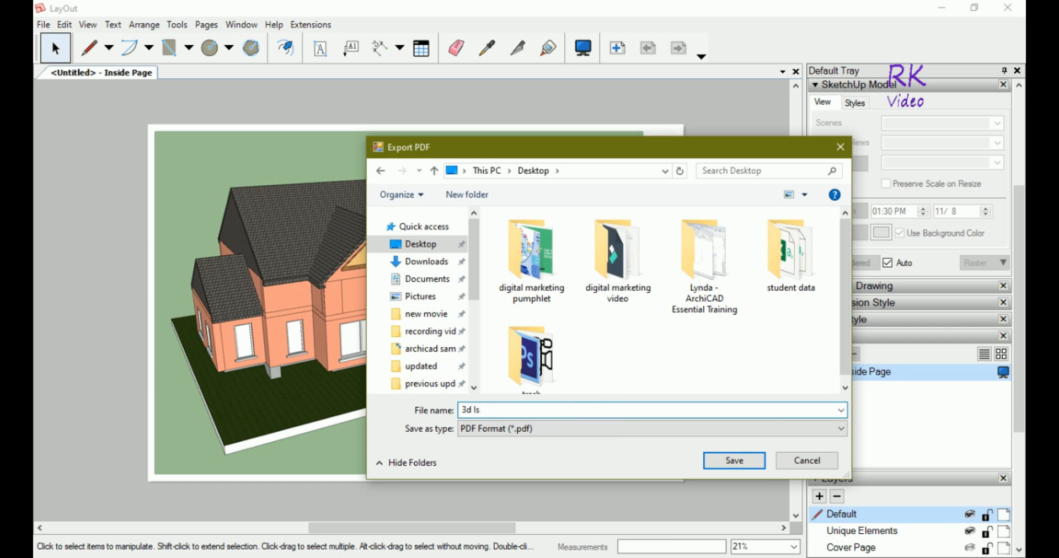
type("ometric Drawing Layout")
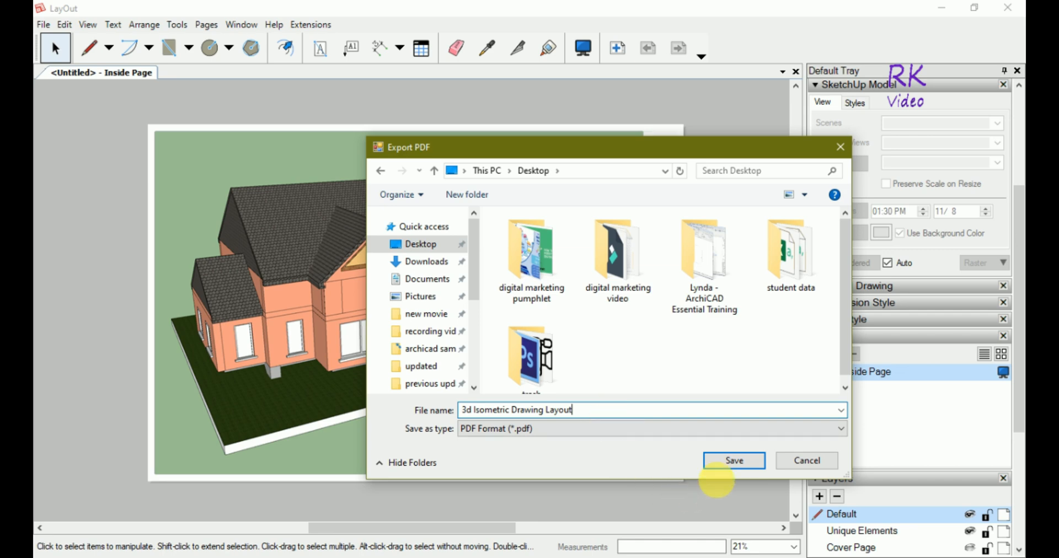
left_click(736, 467)
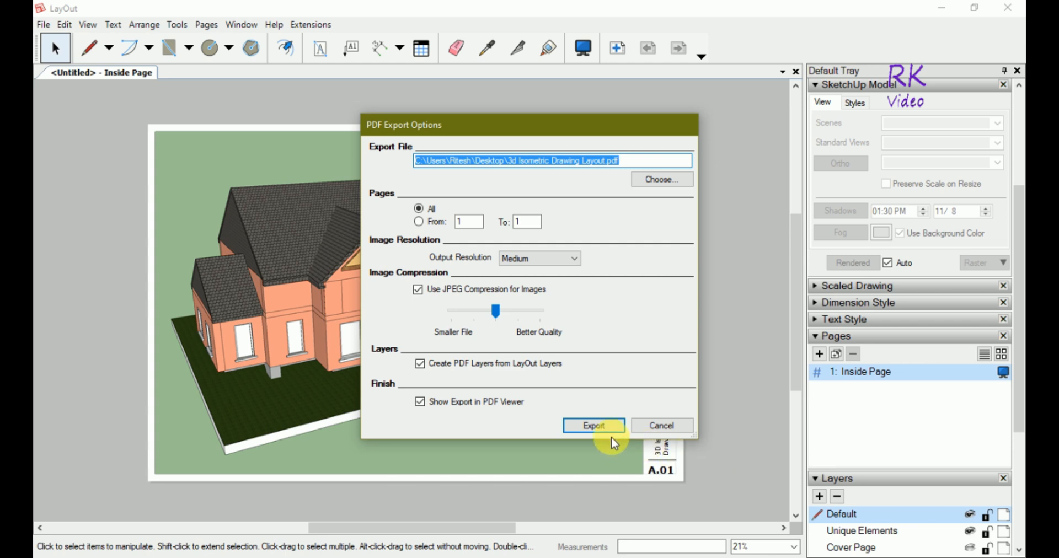
left_click(600, 427)
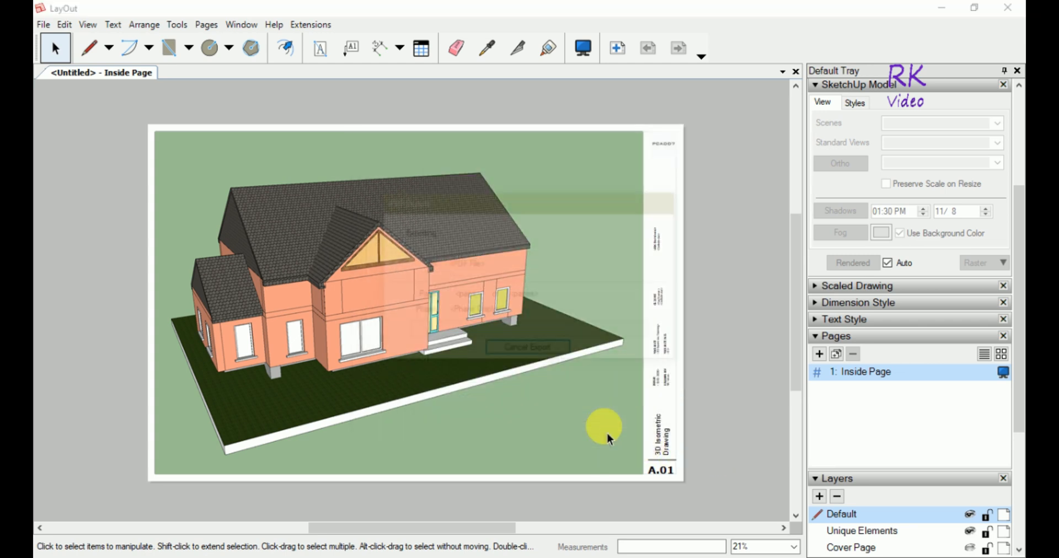